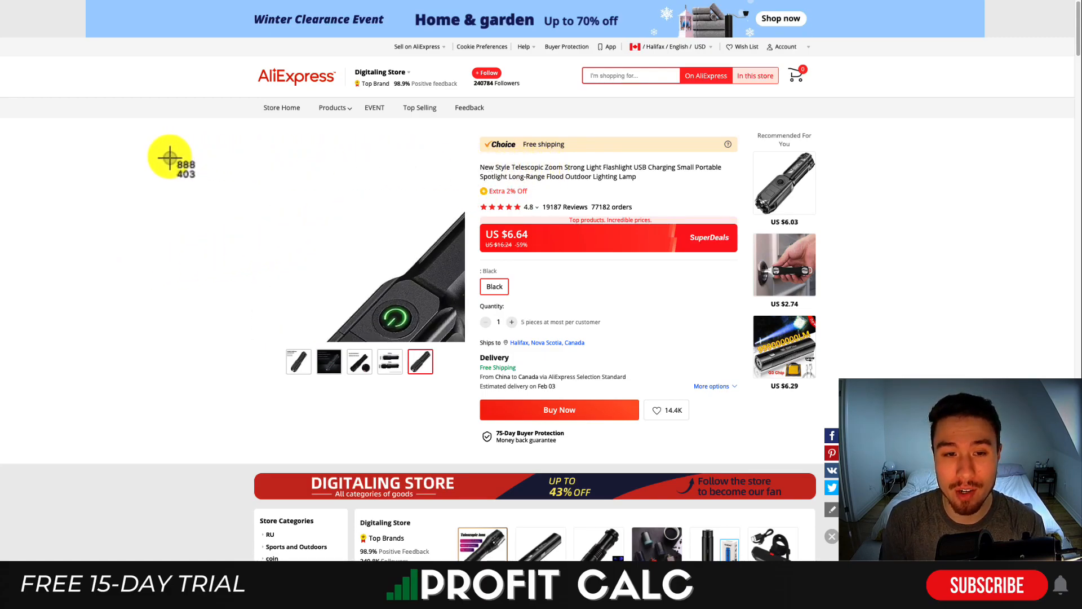
# Capture a screenshot of the black flashlight's main product image on the AliExpress page
pyautogui.press('super+shift+4')
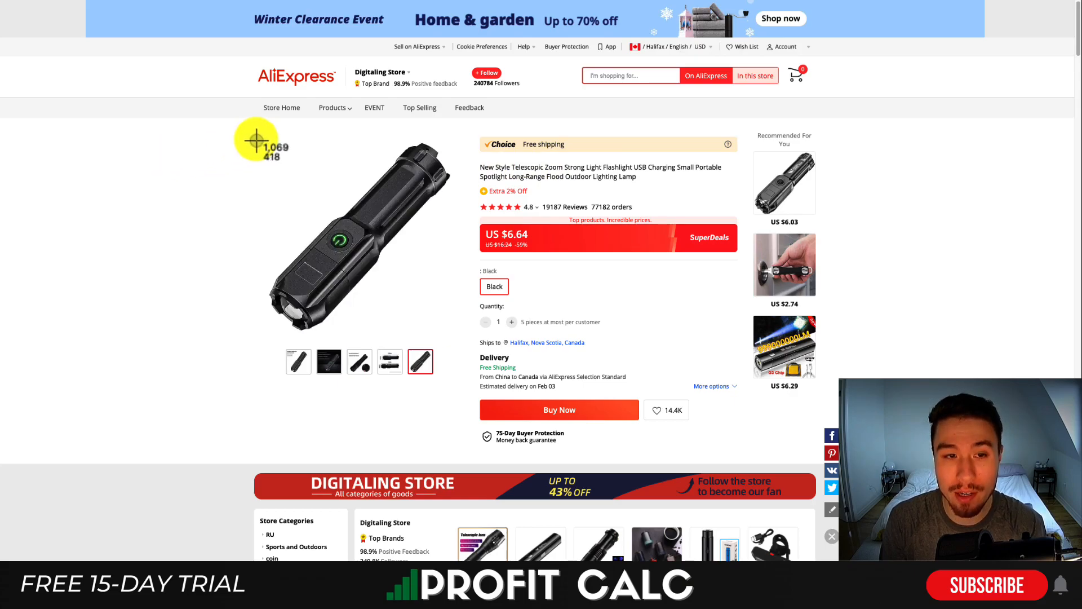
pyautogui.moveTo(257, 129); pyautogui.dragTo(443, 344)
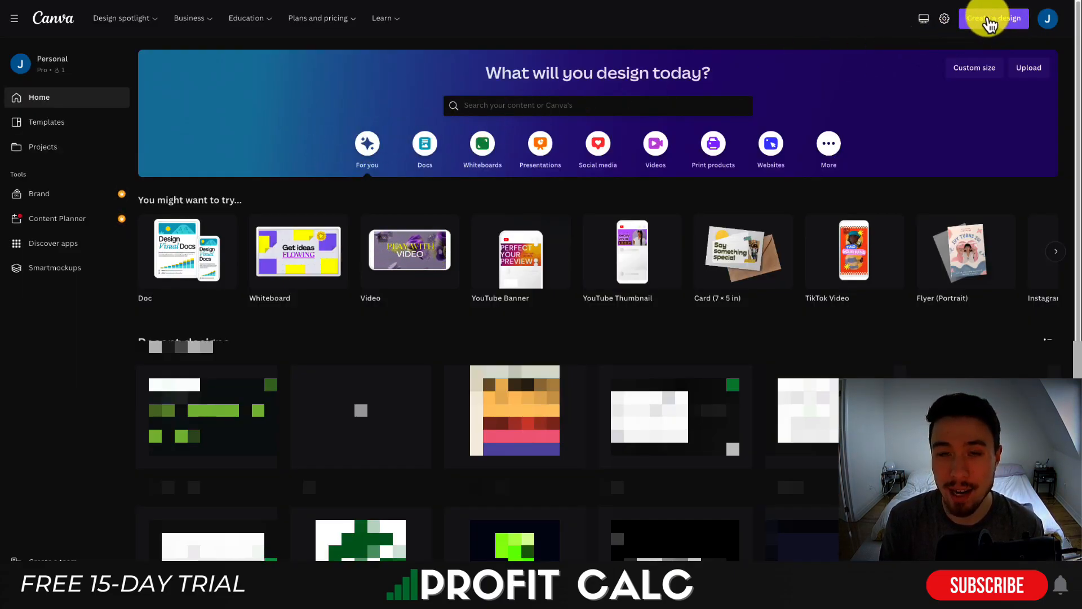
# Switch to Canva, try the design types "tik tok" and "video ad", and create a blank Instagram Video design
pyautogui.click(991, 23)
pyautogui.write('tik tok')
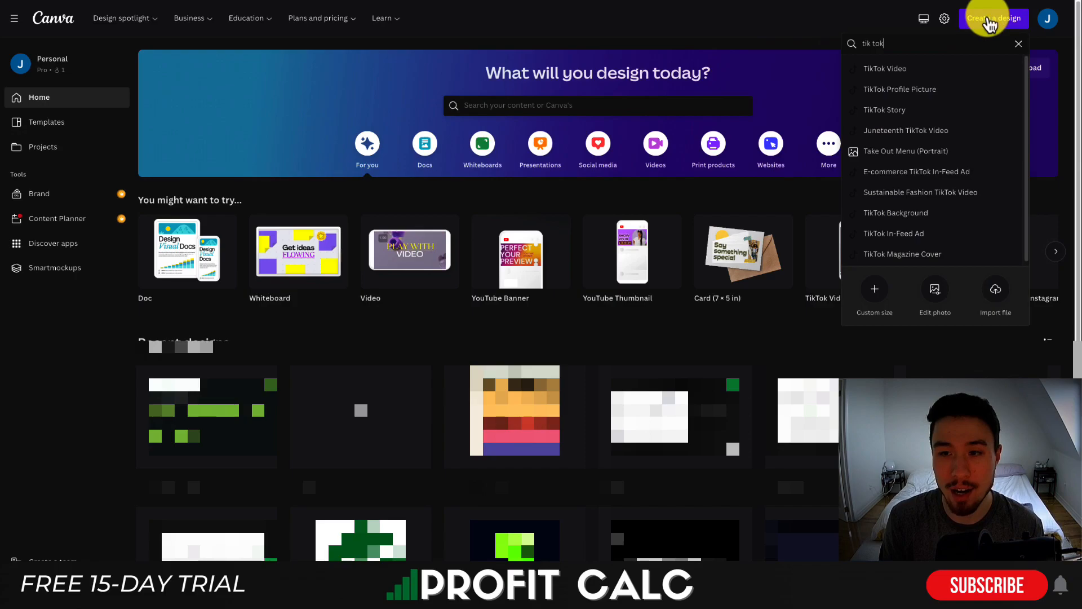
pyautogui.click(1019, 43)
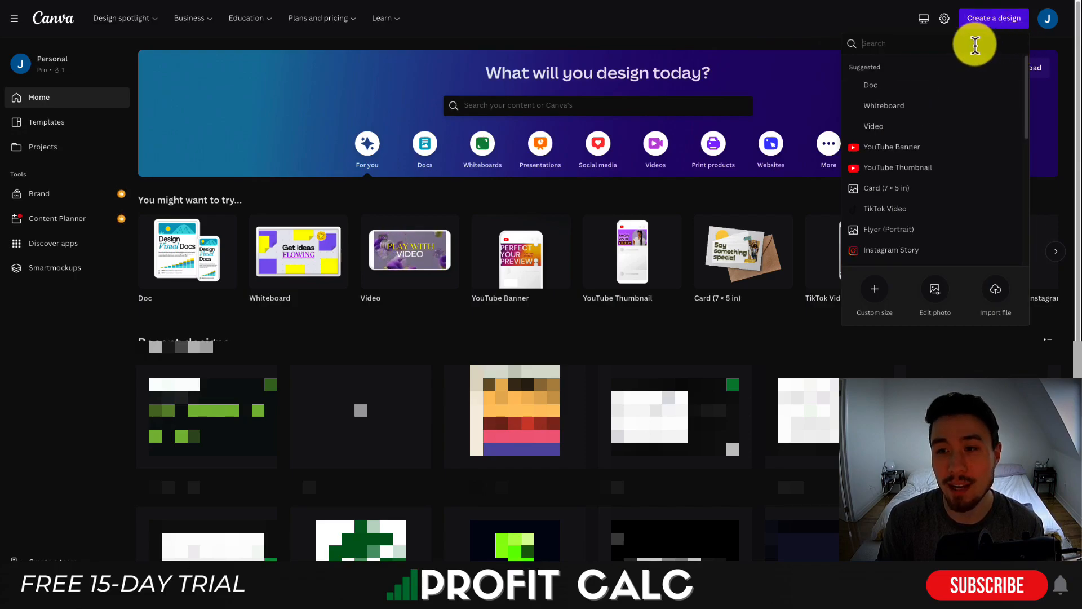
pyautogui.write('video ad')
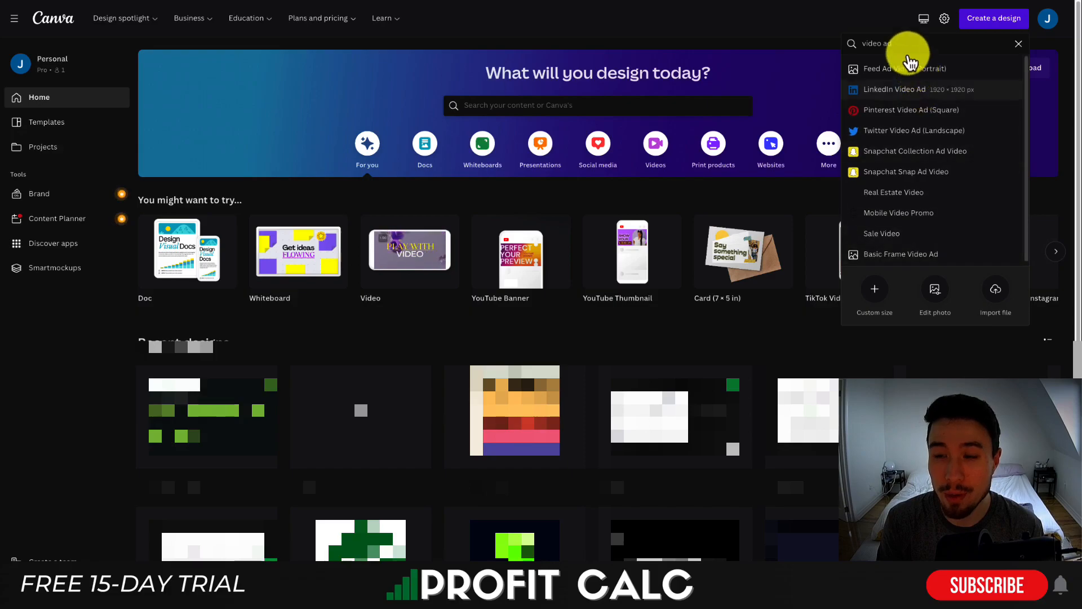
pyautogui.hotkey('ctrl', 'a')
pyautogui.write('ins')
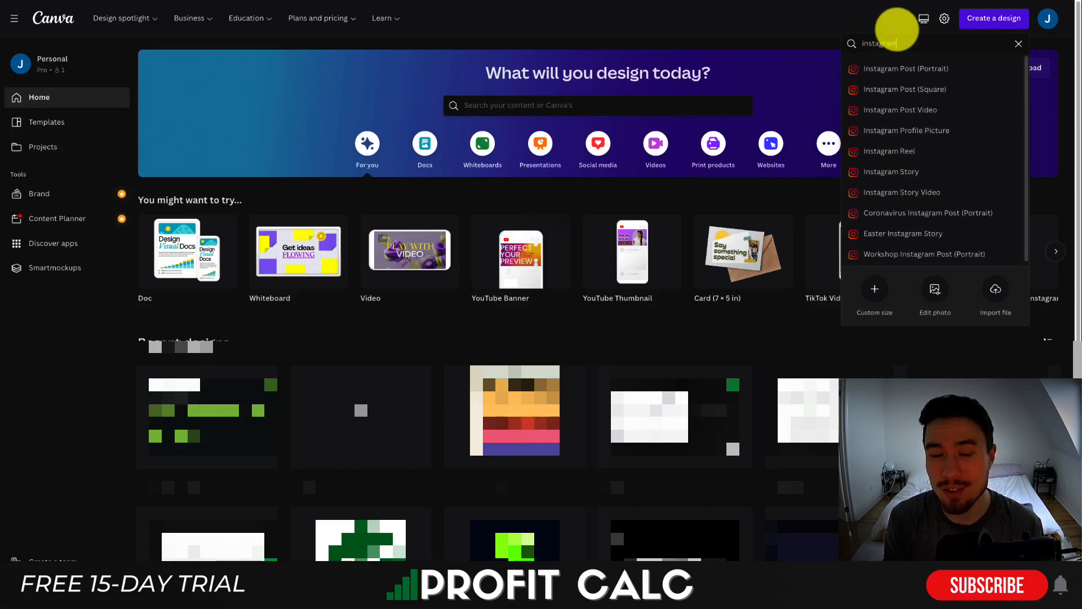
pyautogui.write('tagram video')
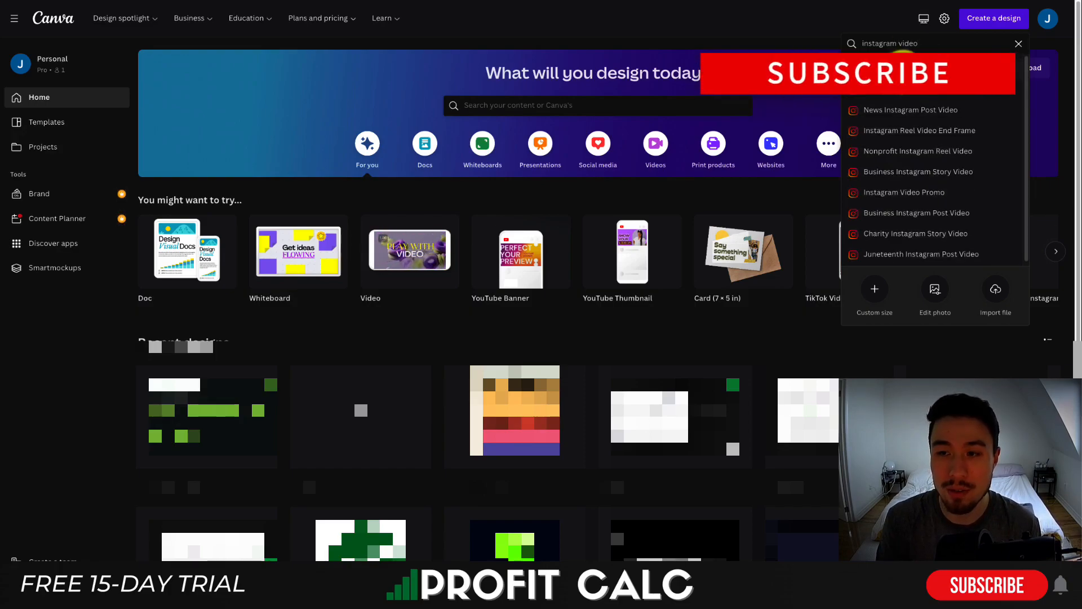
pyautogui.click(918, 65)
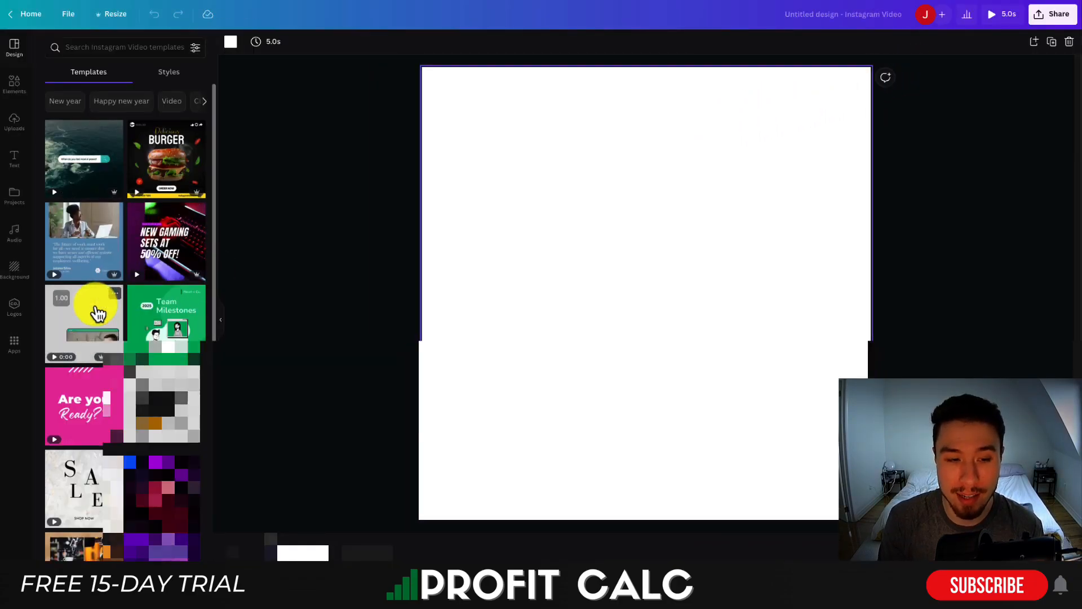
# Search the templates for "product" and open the Yellow Pink Cyan Bright and Vibrant Product Instagram Video Promo template
pyautogui.scroll(-9, 98, 313)
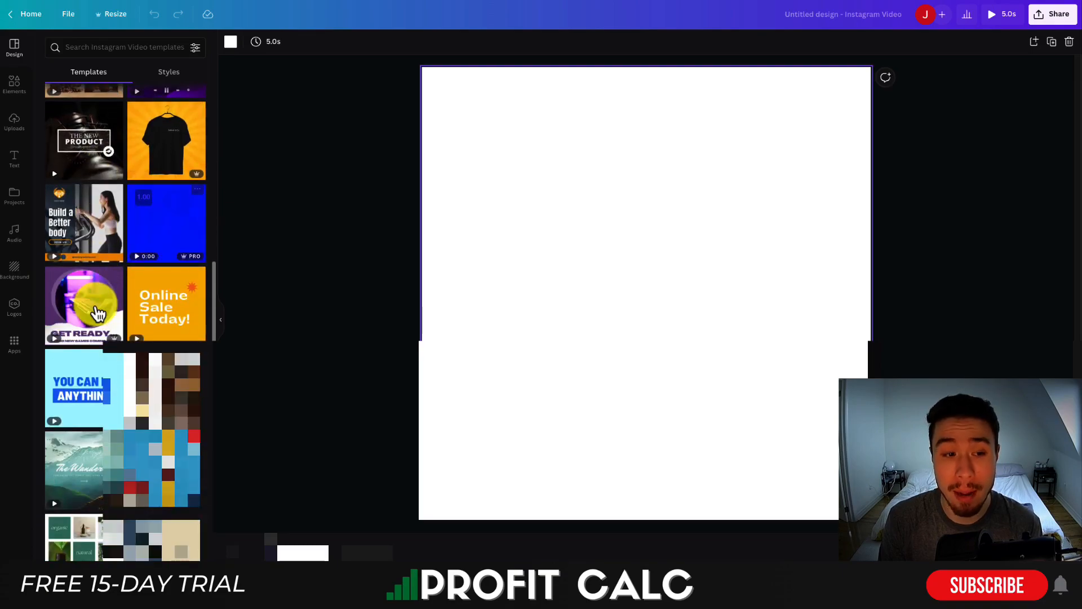
pyautogui.scroll(-6, 97, 309)
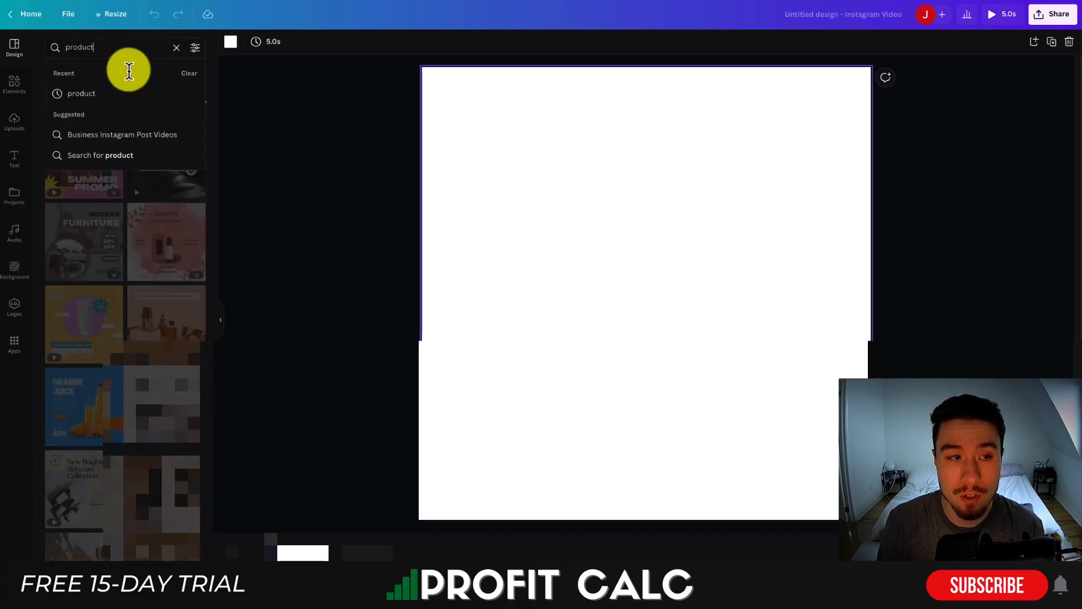
pyautogui.press('Return')
pyautogui.click(265, 194)
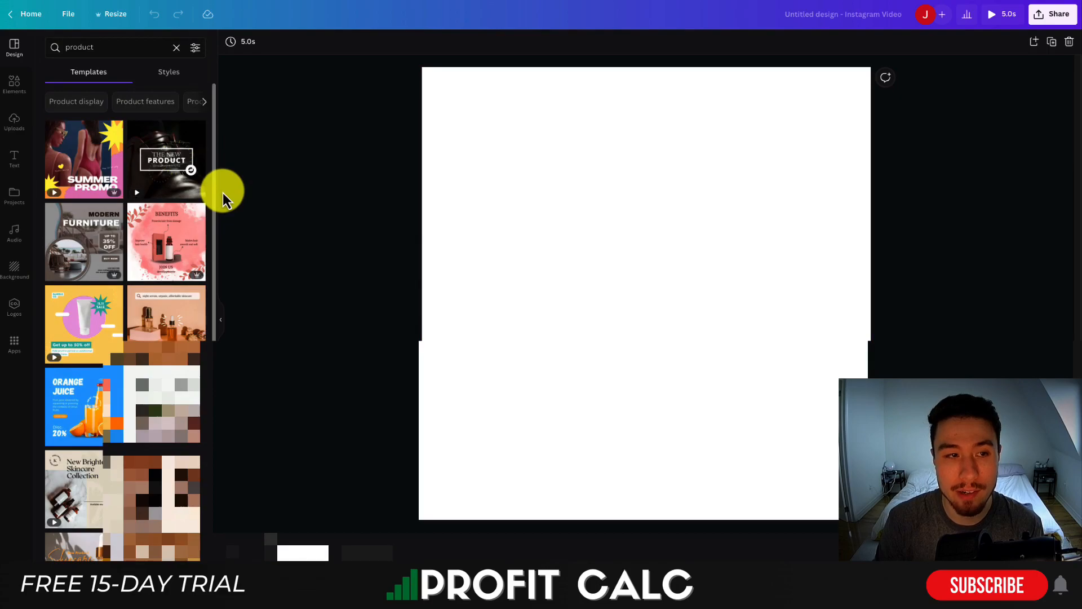
pyautogui.scroll(-3, 162, 251)
pyautogui.scroll(3, 162, 251)
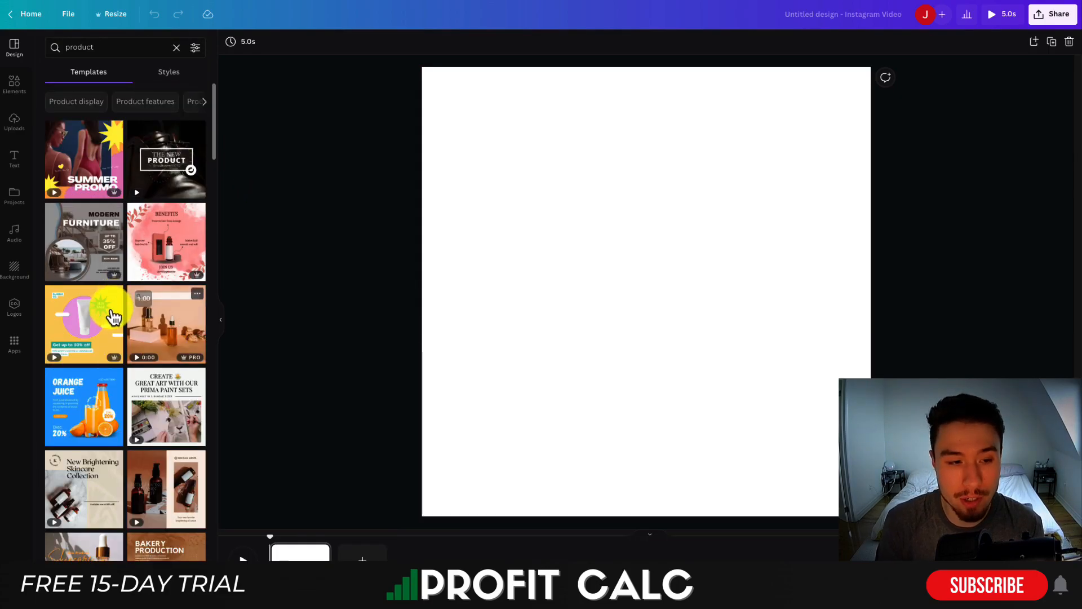
pyautogui.click(106, 333)
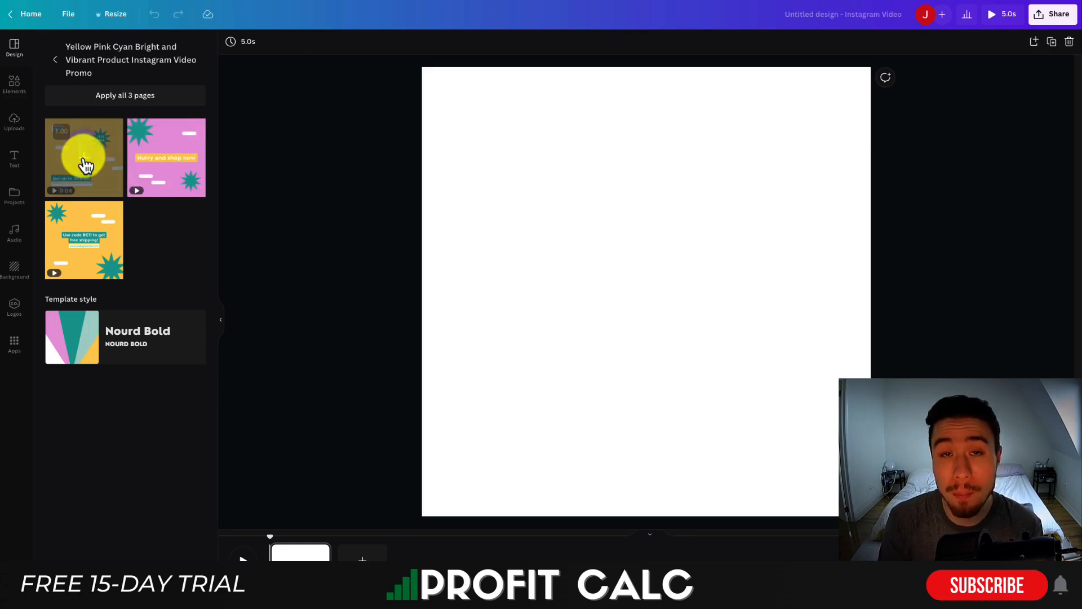
# Apply the template's tube product page to the blank page and add its "Hurry and shop now" page as a new page
pyautogui.click(85, 164)
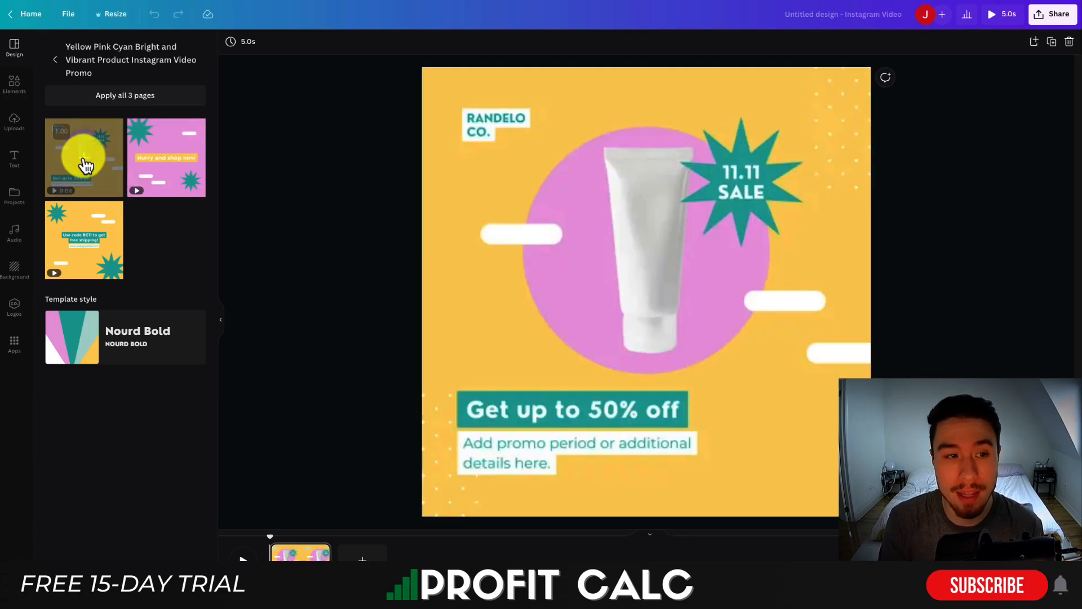
pyautogui.click(167, 157)
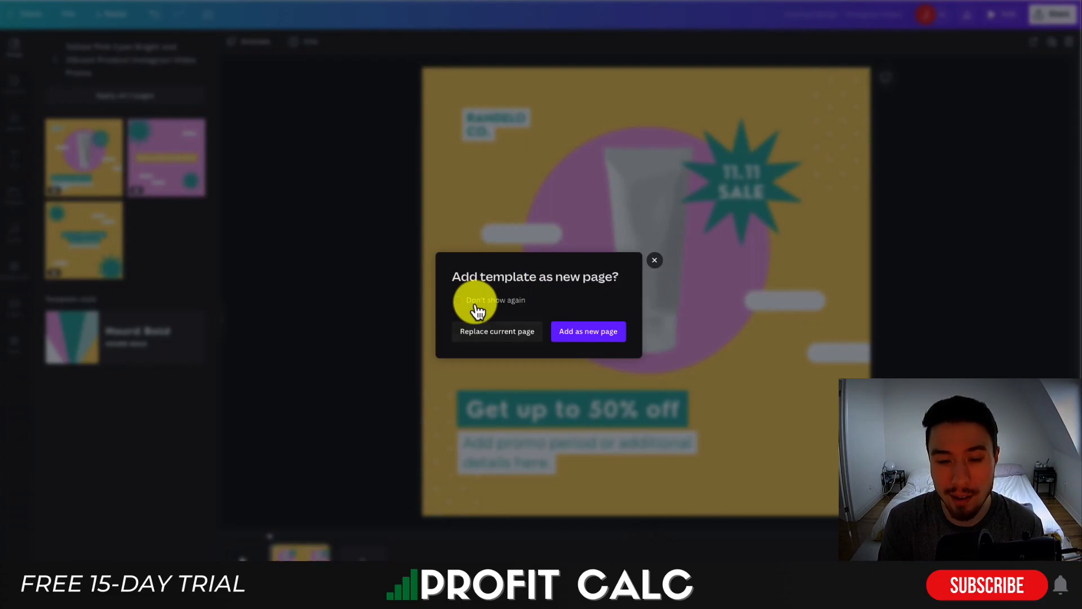
pyautogui.click(576, 336)
pyautogui.moveTo(334, 537); pyautogui.dragTo(285, 545)
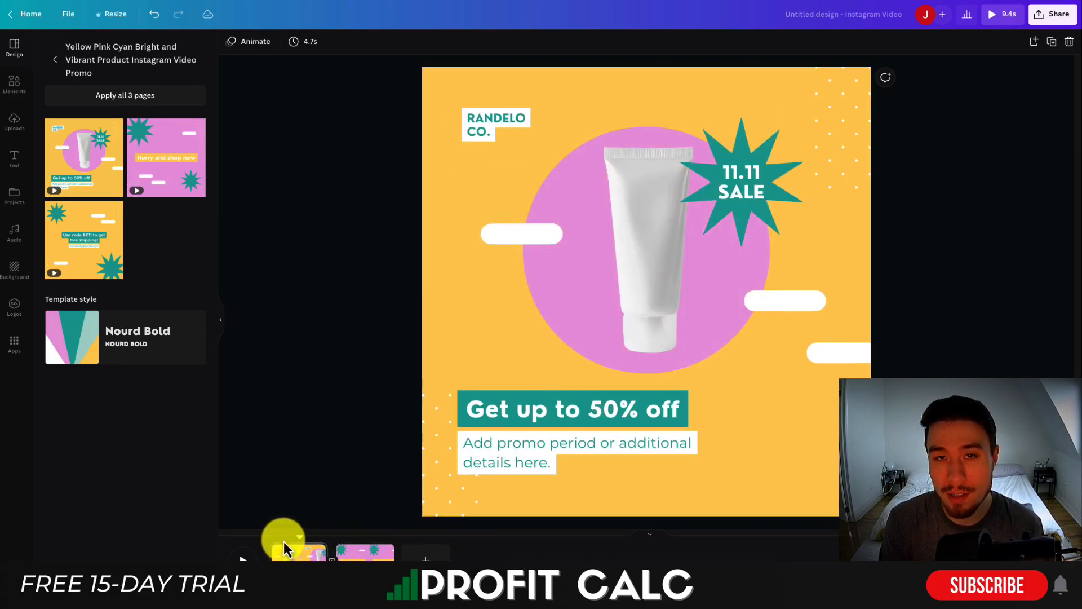
pyautogui.click(345, 536)
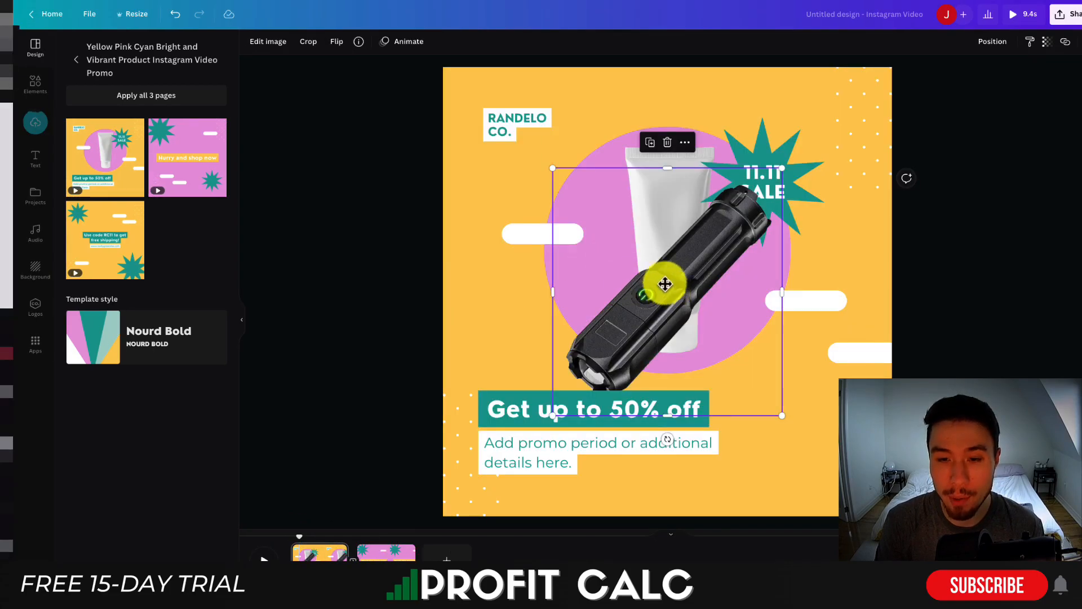
# Shrink the flashlight image on the first page and position it over the tube inside the pink circle
pyautogui.moveTo(665, 283); pyautogui.dragTo(652, 271)
pyautogui.moveTo(778, 147); pyautogui.dragTo(697, 236)
pyautogui.moveTo(637, 311); pyautogui.dragTo(679, 243)
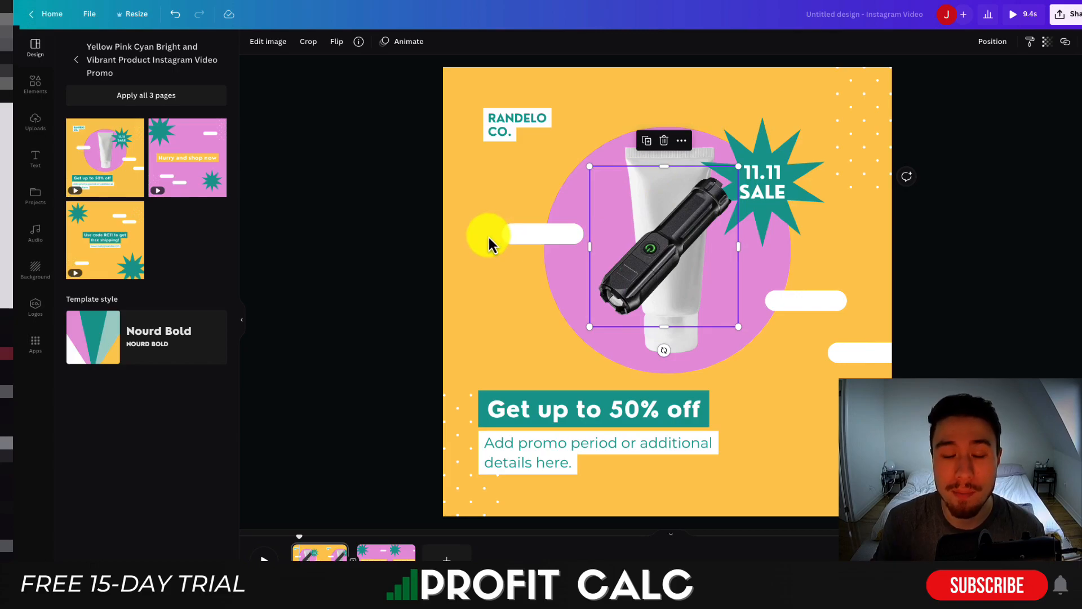
pyautogui.click(429, 236)
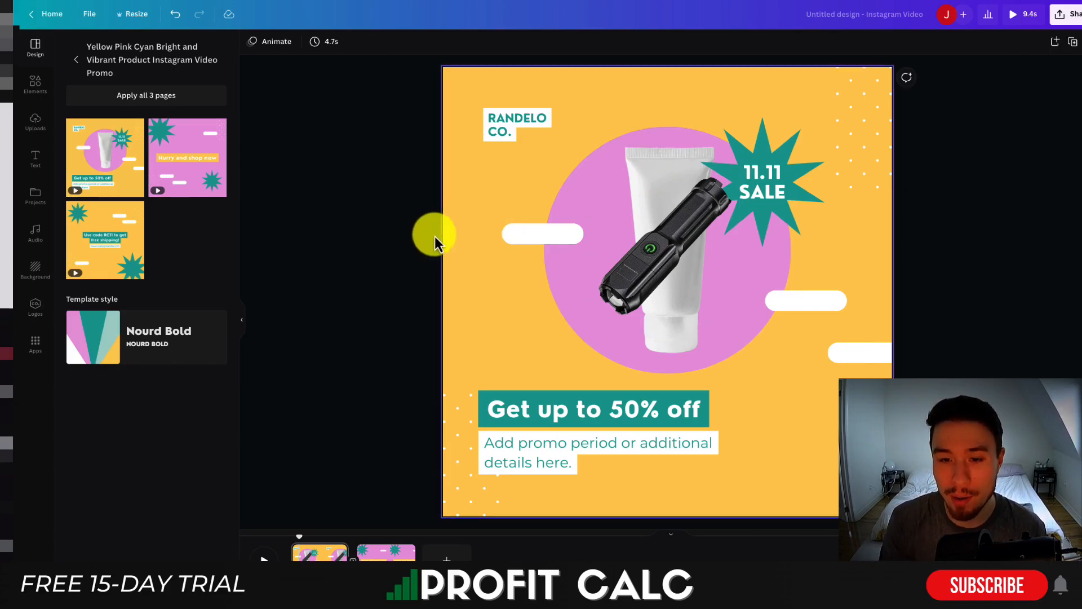
pyautogui.click(620, 259)
pyautogui.moveTo(621, 258)
pyautogui.mouseDown()
pyautogui.moveTo(592, 223)
pyautogui.moveTo(634, 270)
pyautogui.mouseUp()
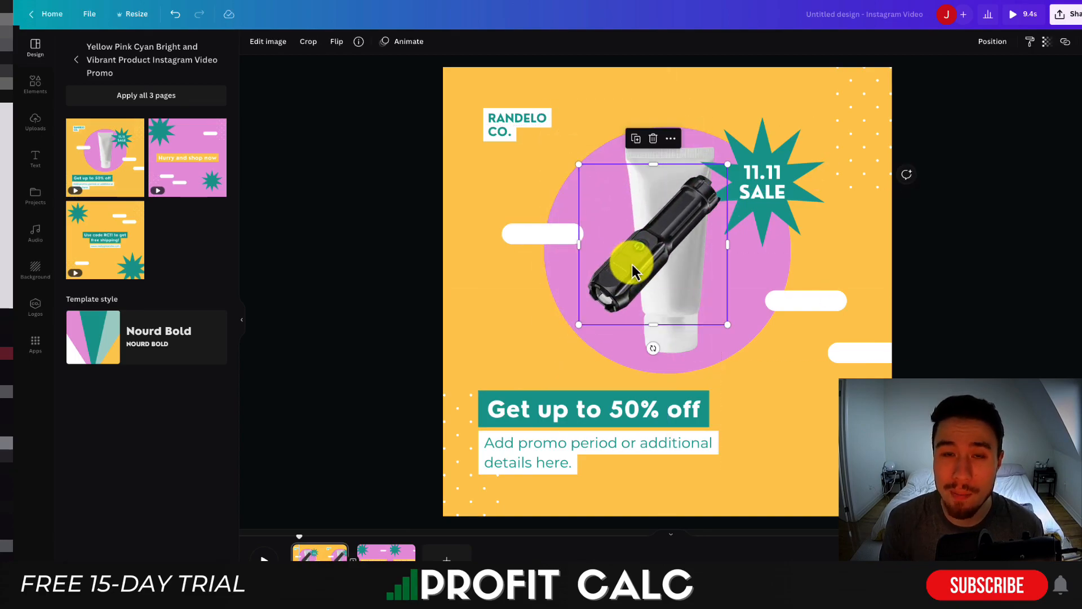
# Play the two-page video in the timeline to preview how the elements animate in
pyautogui.click(250, 557)
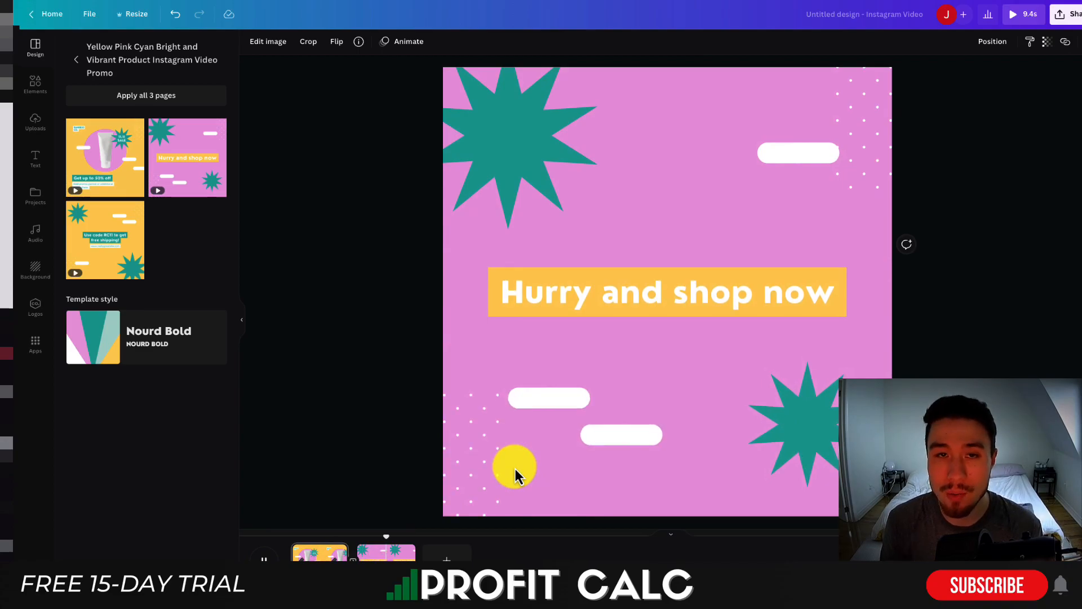
pyautogui.click(261, 546)
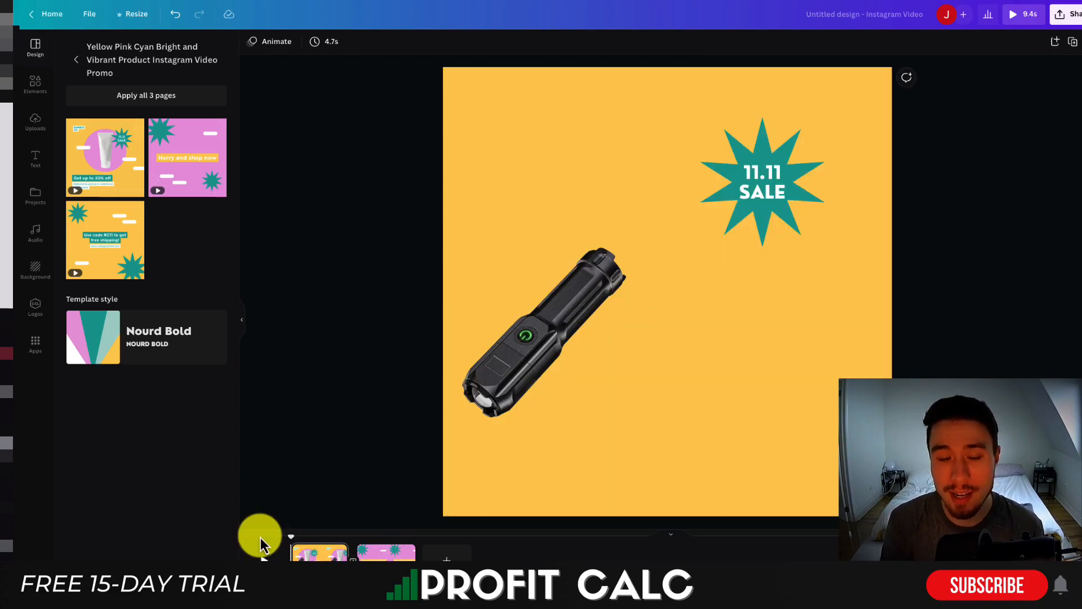
pyautogui.click(262, 545)
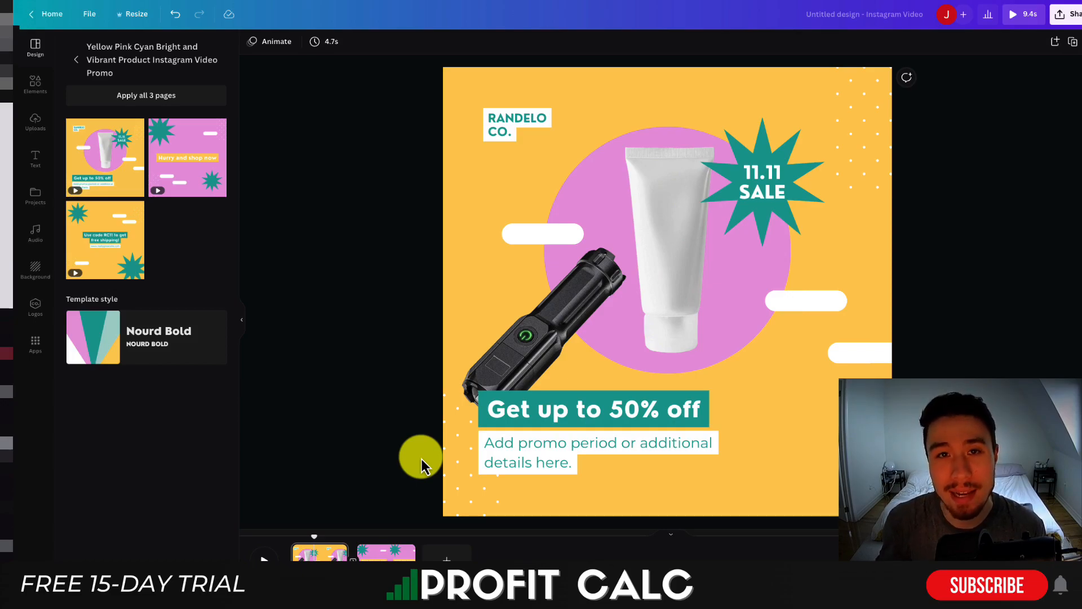
# Delete the white tube image from the first page and place the flashlight in the middle of the pink circle
pyautogui.moveTo(498, 383); pyautogui.dragTo(600, 300)
pyautogui.moveTo(657, 248); pyautogui.dragTo(648, 282)
pyautogui.click(663, 206)
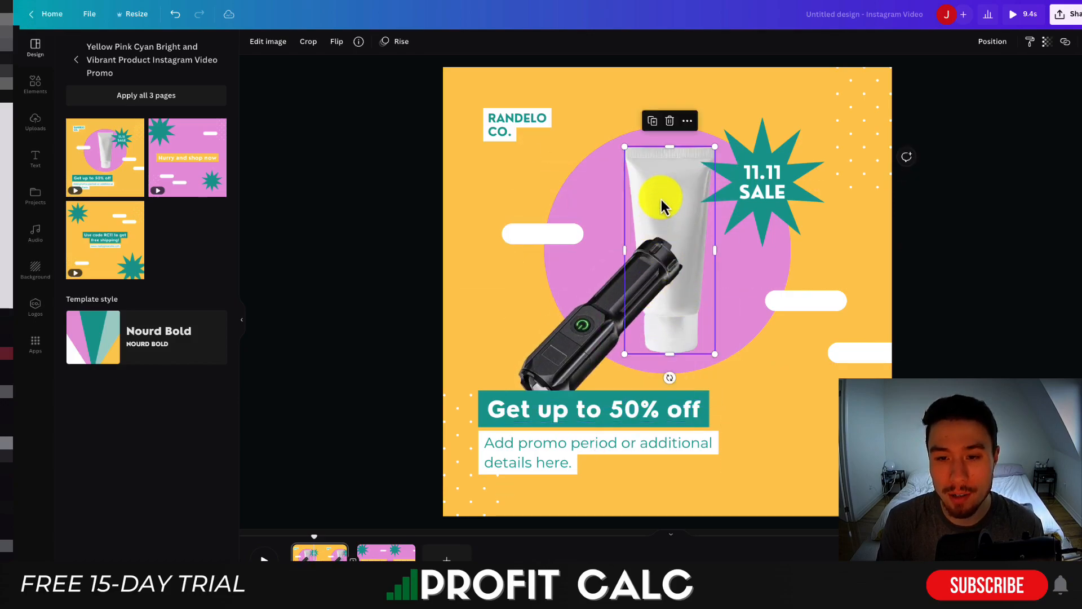
pyautogui.press('Delete')
pyautogui.moveTo(599, 355); pyautogui.dragTo(672, 276)
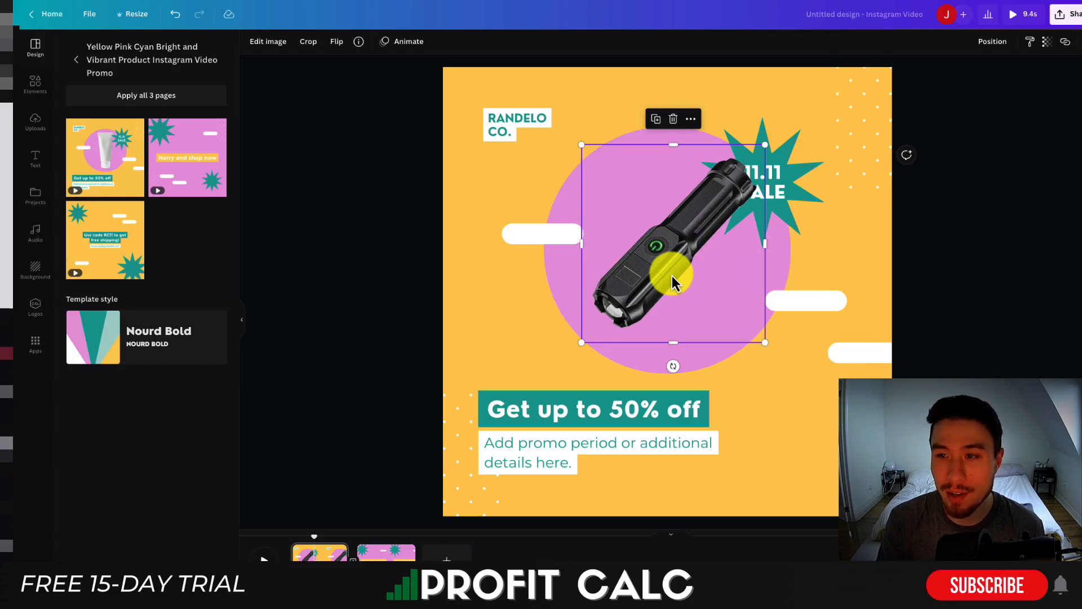
# Send the flashlight one layer backward behind the 11.11 SALE badge, shrink it slightly and recentre it in the circle
pyautogui.click(988, 41)
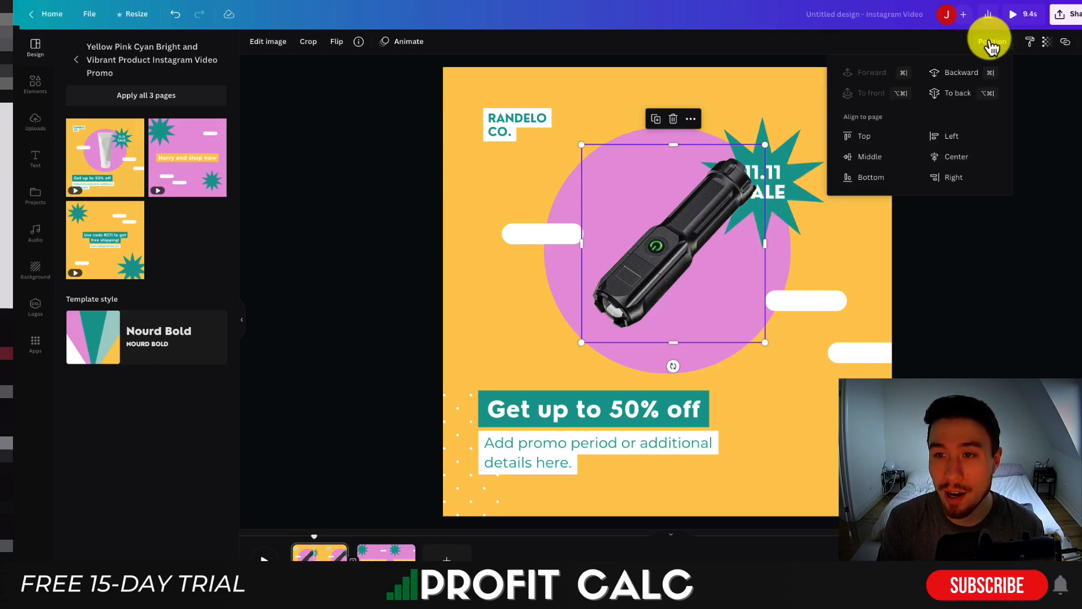
pyautogui.click(959, 73)
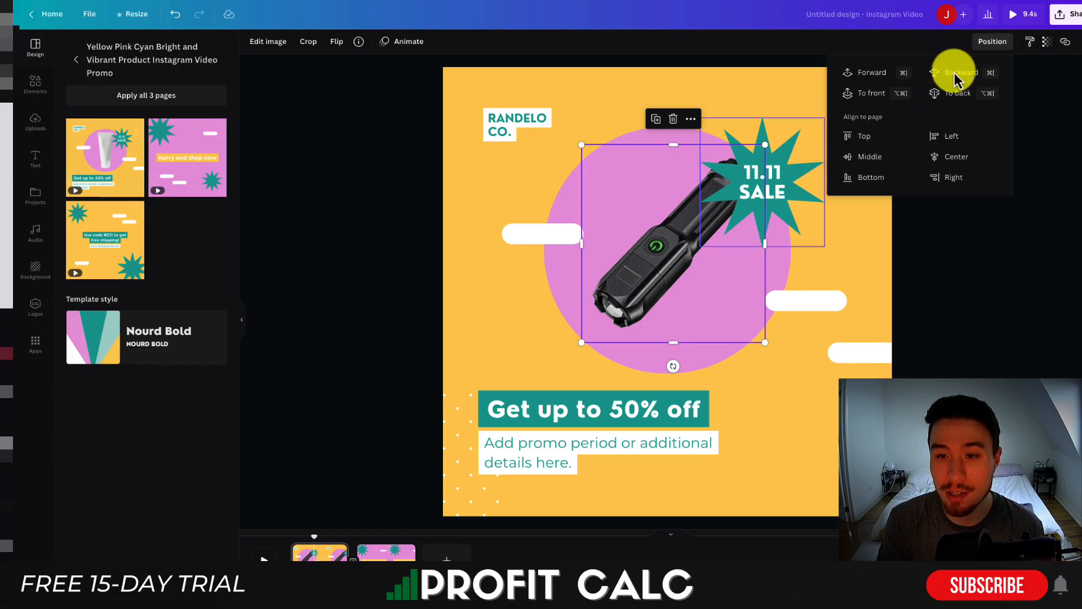
pyautogui.click(674, 271)
pyautogui.moveTo(674, 271); pyautogui.dragTo(677, 273)
pyautogui.moveTo(759, 147); pyautogui.dragTo(752, 156)
pyautogui.moveTo(664, 238); pyautogui.dragTo(669, 234)
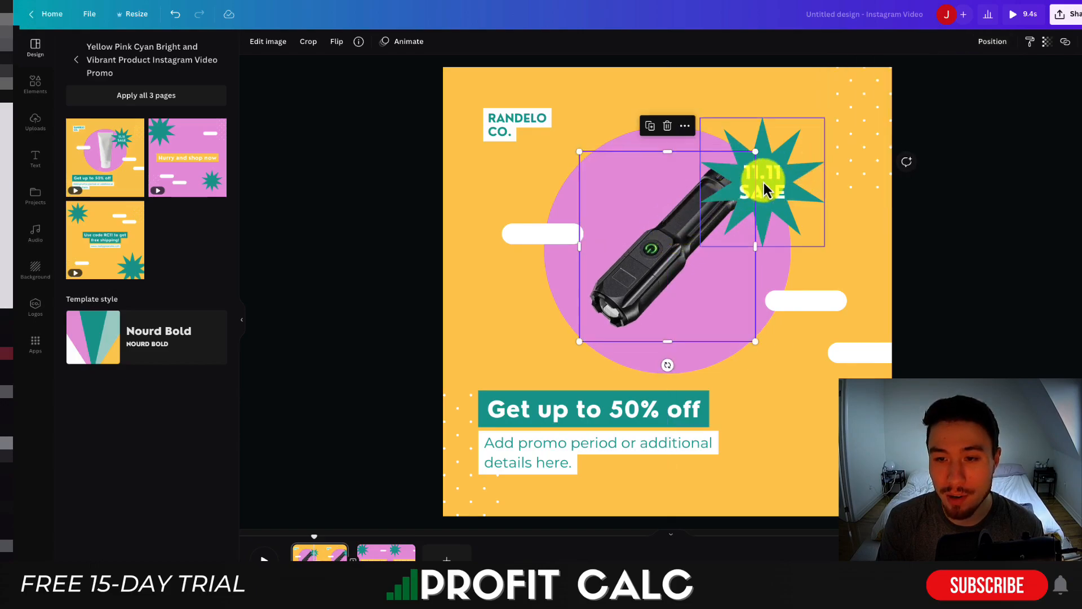
# Move the 11.11 SALE starburst up and outward so it covers less of the flashlight
pyautogui.moveTo(769, 177); pyautogui.dragTo(792, 162)
pyautogui.click(671, 264)
pyautogui.click(600, 116)
pyautogui.click(625, 191)
# Apply the Wipe photo animation to the flashlight image
pyautogui.click(654, 263)
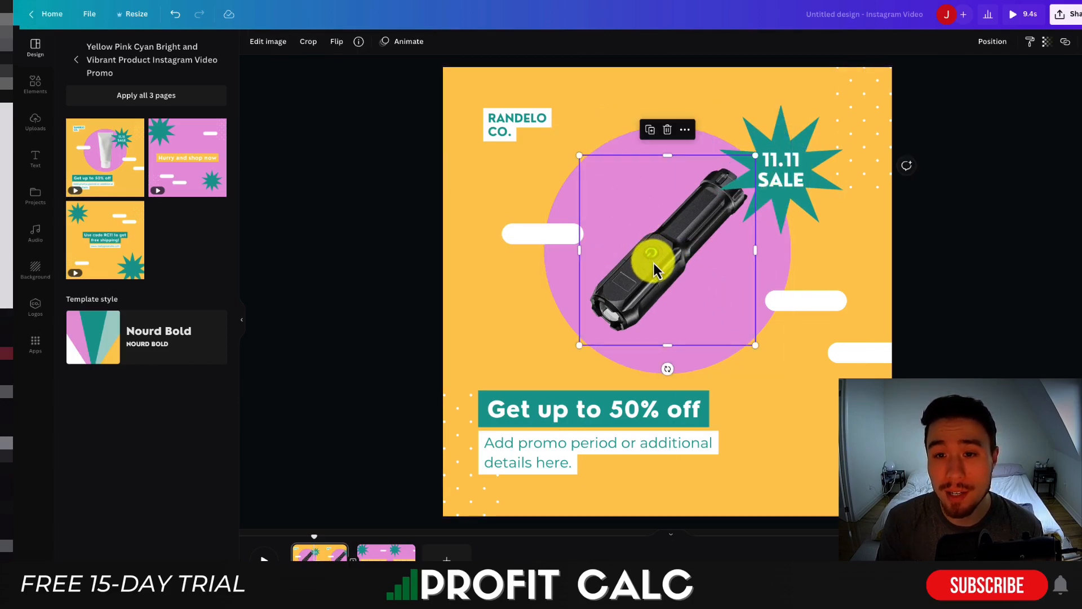
pyautogui.click(414, 41)
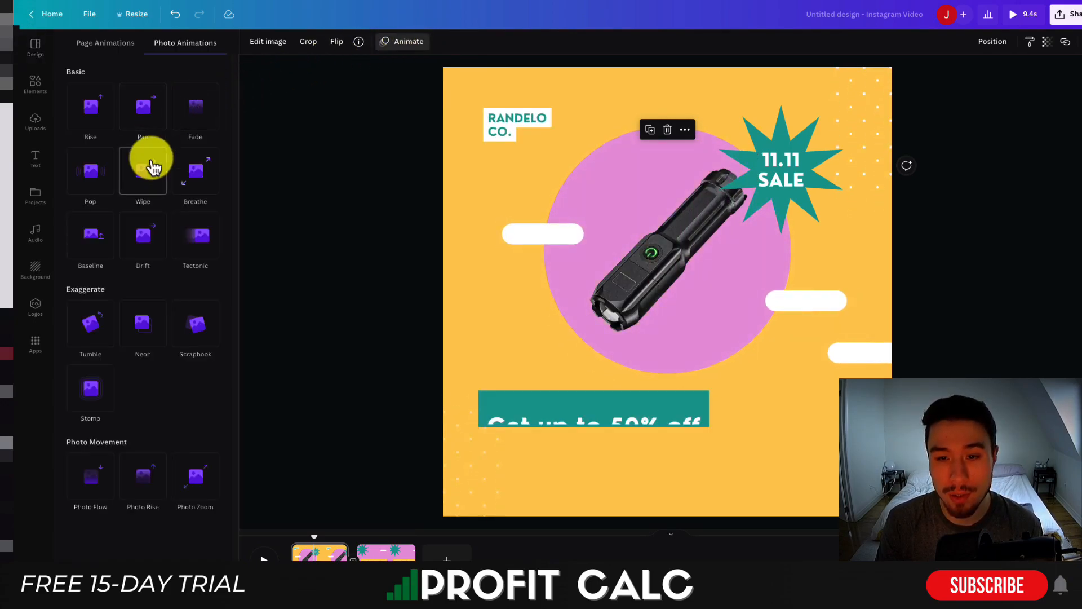
pyautogui.click(152, 167)
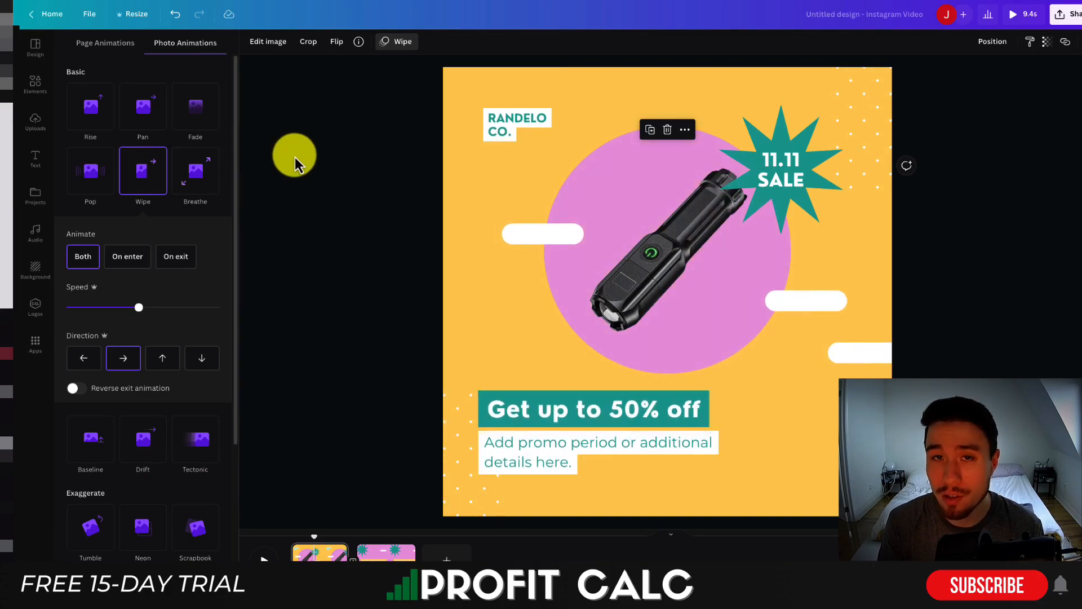
# Replace the RANDELO CO. label with "FLASHLIGHT INC." and shift it slightly toward the page's upper-left corner
pyautogui.click(509, 118)
pyautogui.write('FLASHLIGHT INC.')
pyautogui.moveTo(560, 125); pyautogui.dragTo(501, 111)
pyautogui.click(611, 113)
pyautogui.click(544, 109)
pyautogui.click(510, 104)
pyautogui.click(340, 232)
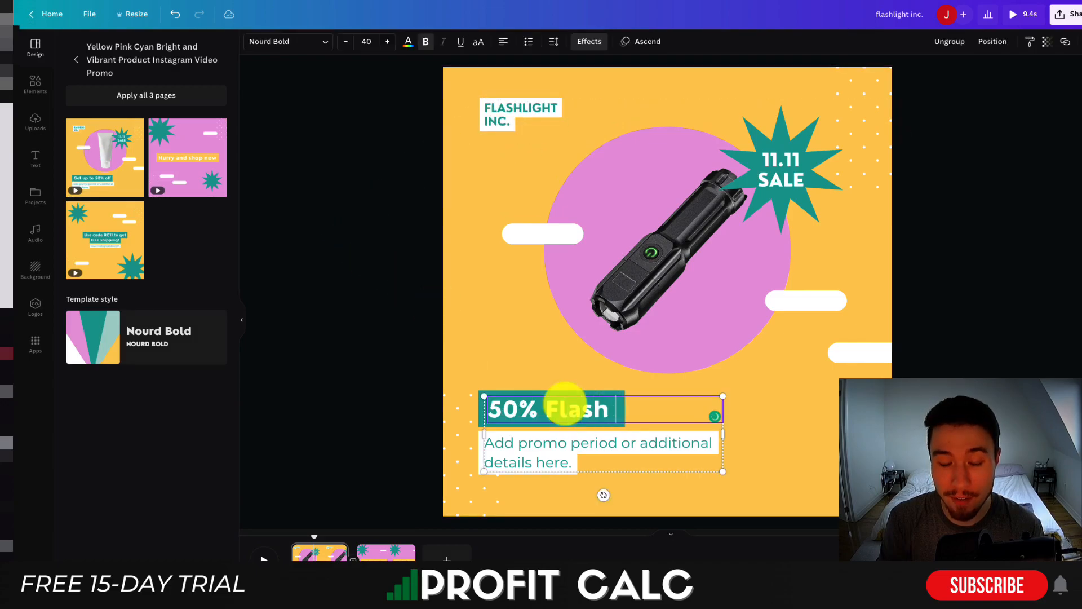
# Change the headline to "50% FLASH SALE" and the starburst badge text to "50%"
pyautogui.press('BackSpace')
pyautogui.press('BackSpace')
pyautogui.press('BackSpace')
pyautogui.press('BackSpace')
pyautogui.write('LASH')
pyautogui.write('ALE')
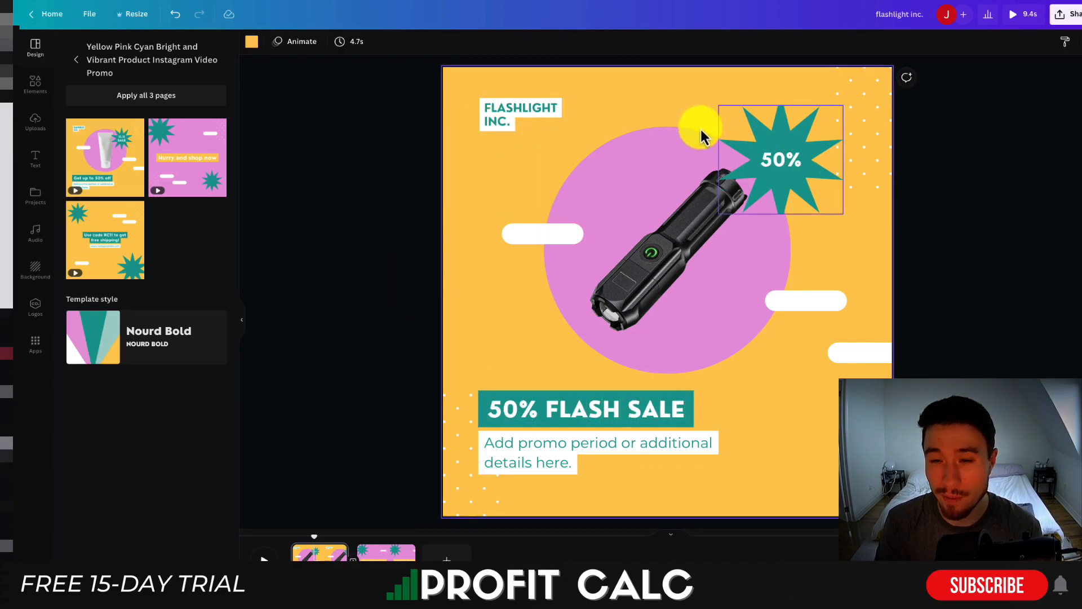
pyautogui.click(811, 171)
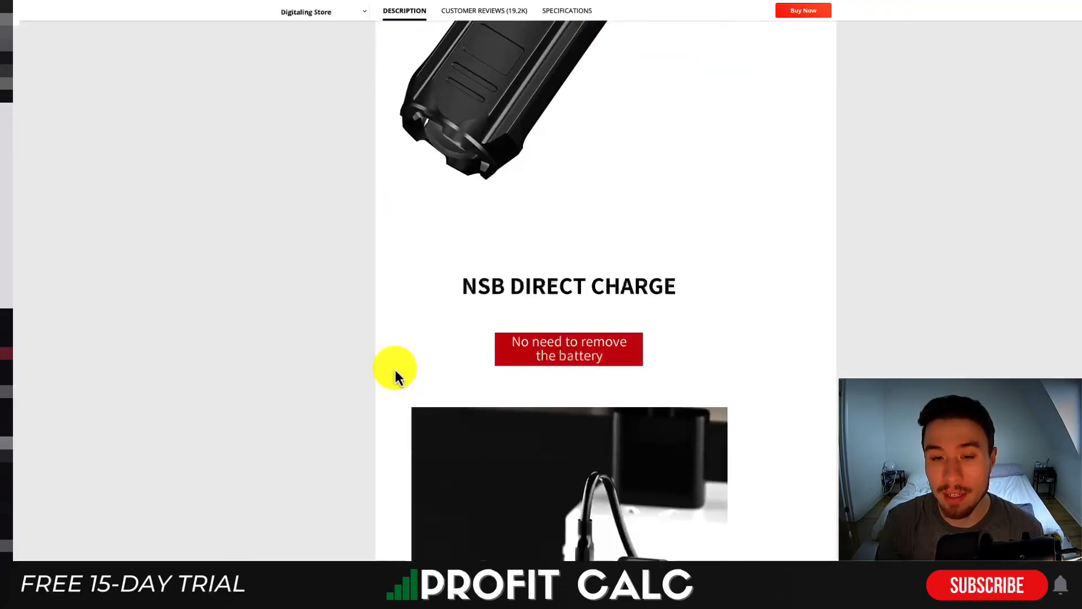
# Look through the AliExpress flashlight's description and customer reviews for selling points about its brightness
pyautogui.scroll(-10, 395, 370)
pyautogui.scroll(-1, 396, 371)
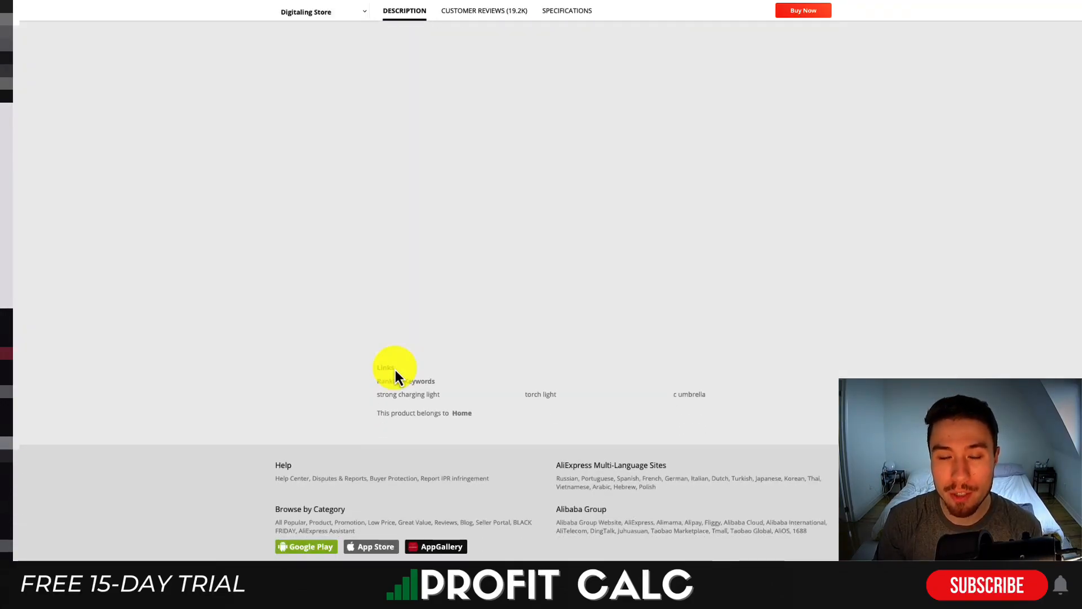
pyautogui.scroll(20, 397, 377)
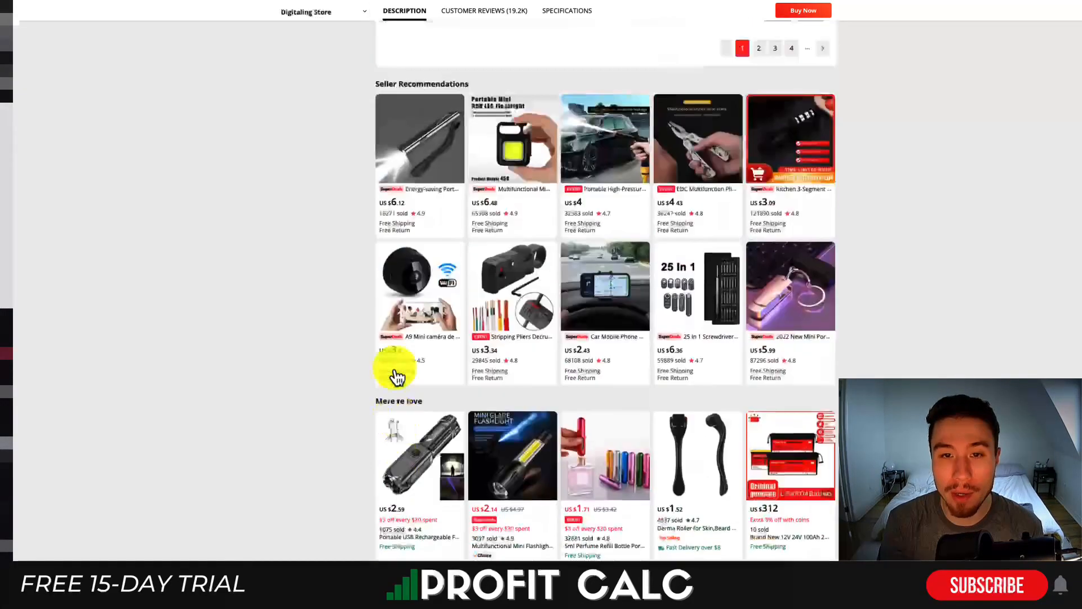
pyautogui.scroll(10, 395, 370)
pyautogui.scroll(-15, 395, 370)
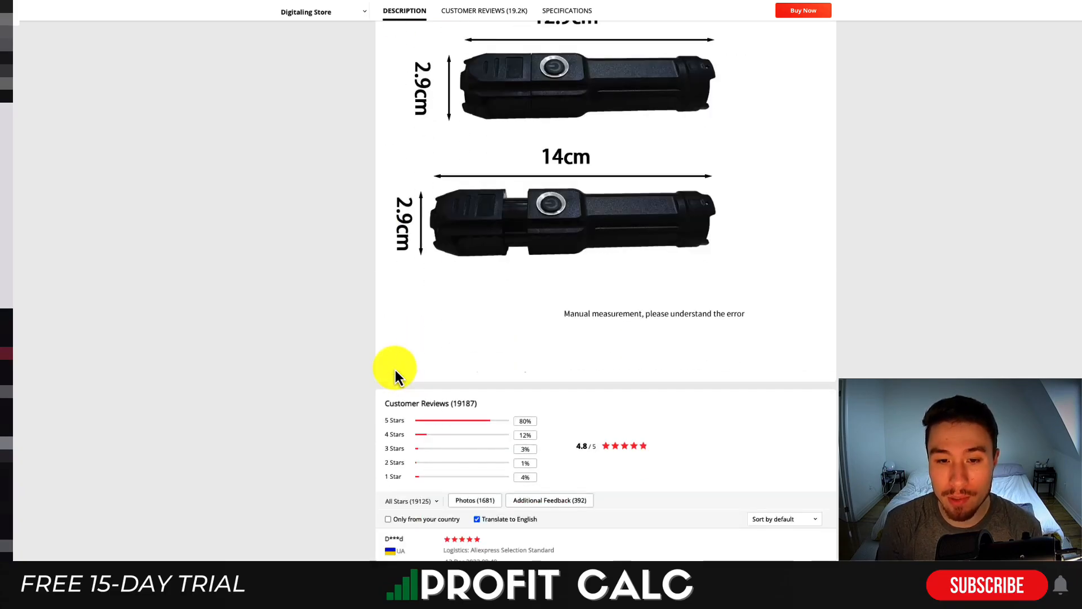
pyautogui.moveTo(530, 384); pyautogui.dragTo(559, 381)
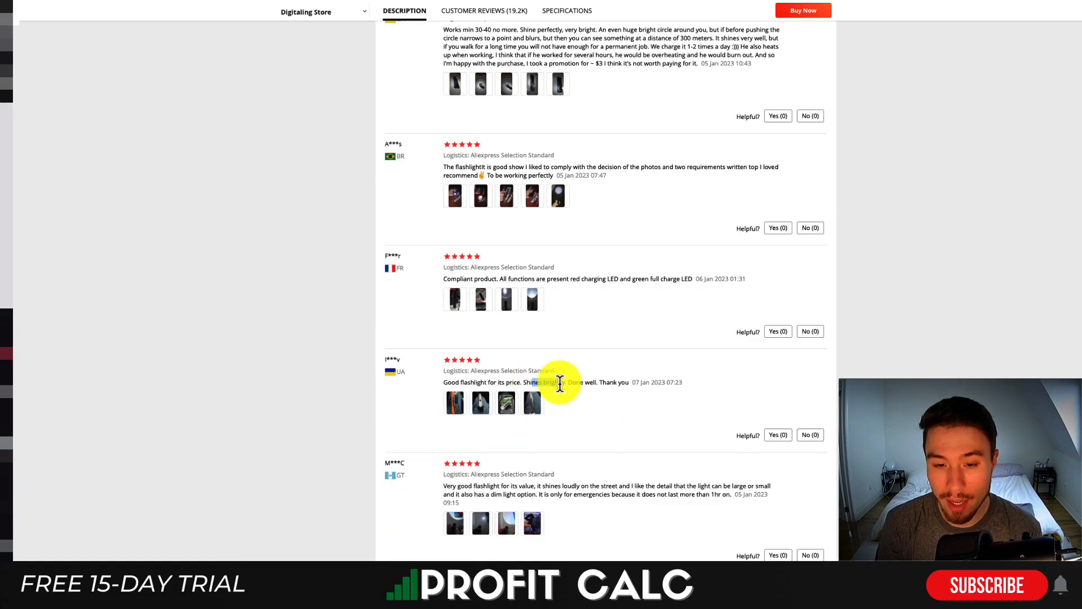
pyautogui.scroll(-1, 503, 450)
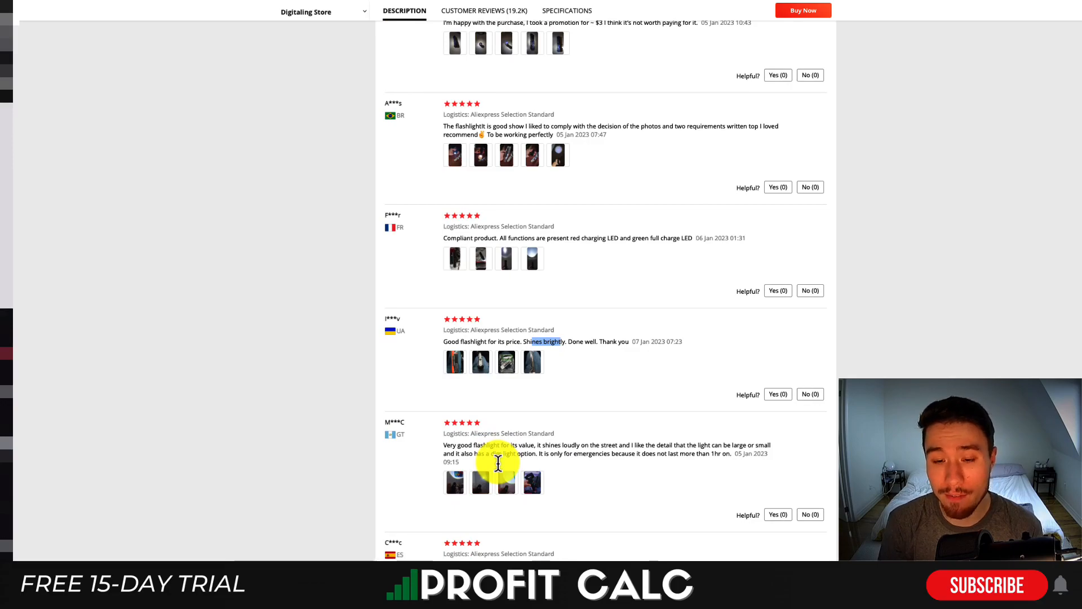
pyautogui.moveTo(534, 444); pyautogui.dragTo(618, 445)
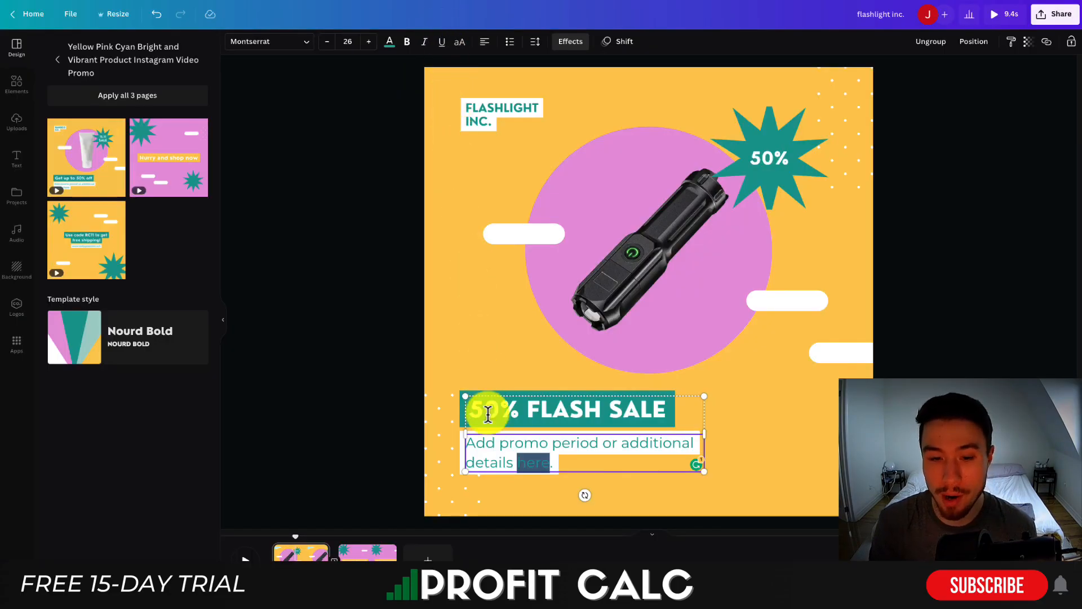
# Replace the promo details under the 50% FLASH SALE headline with "Shines Brightly For When You Need It."
pyautogui.tripleClick(494, 460)
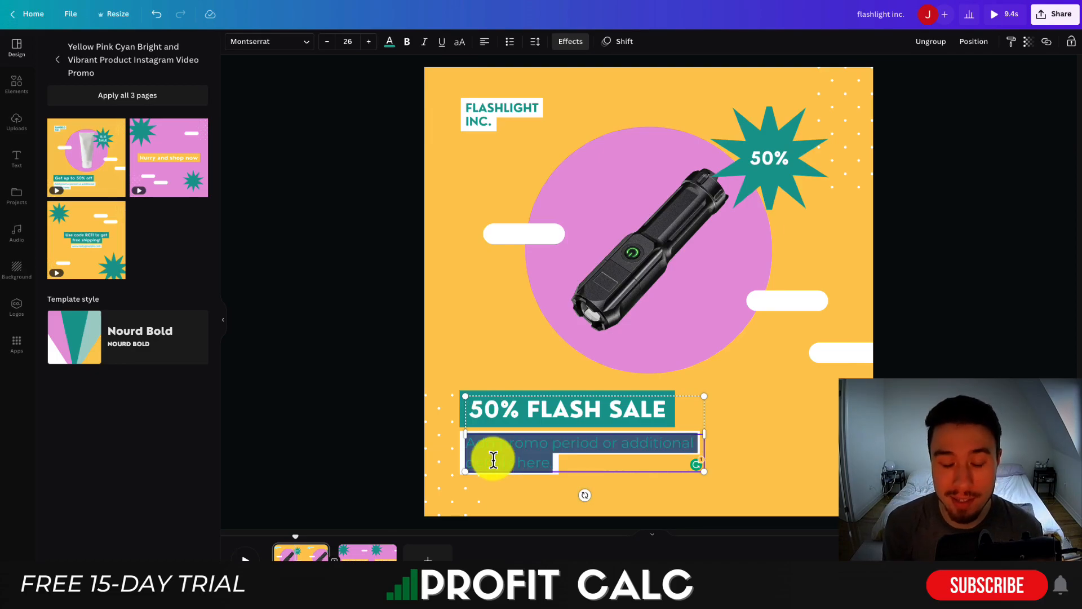
pyautogui.write('Shines Brightly For W')
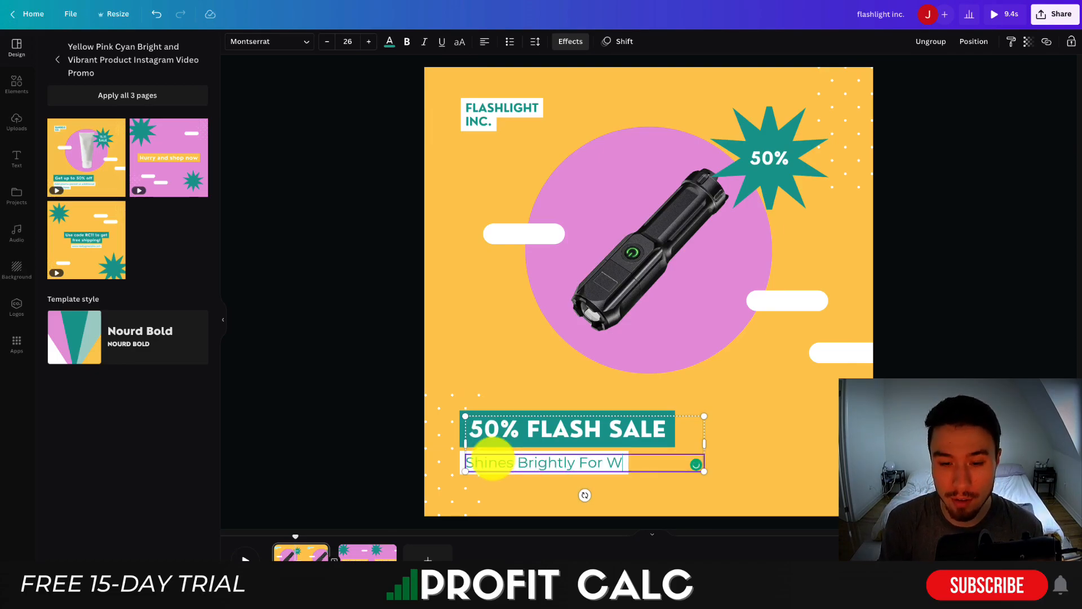
pyautogui.write('hen you Need It.')
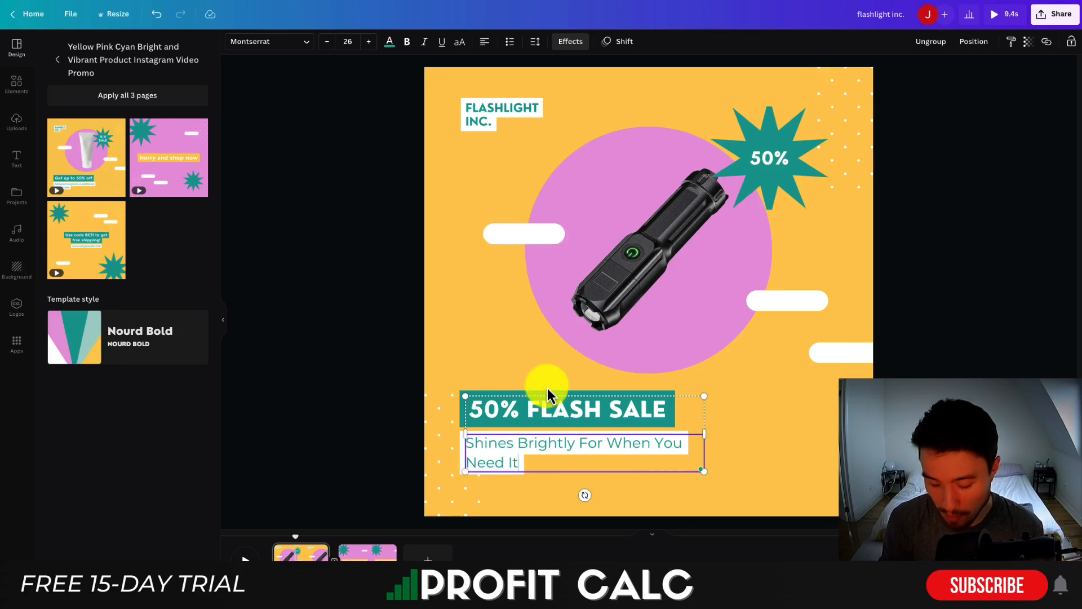
pyautogui.click(421, 339)
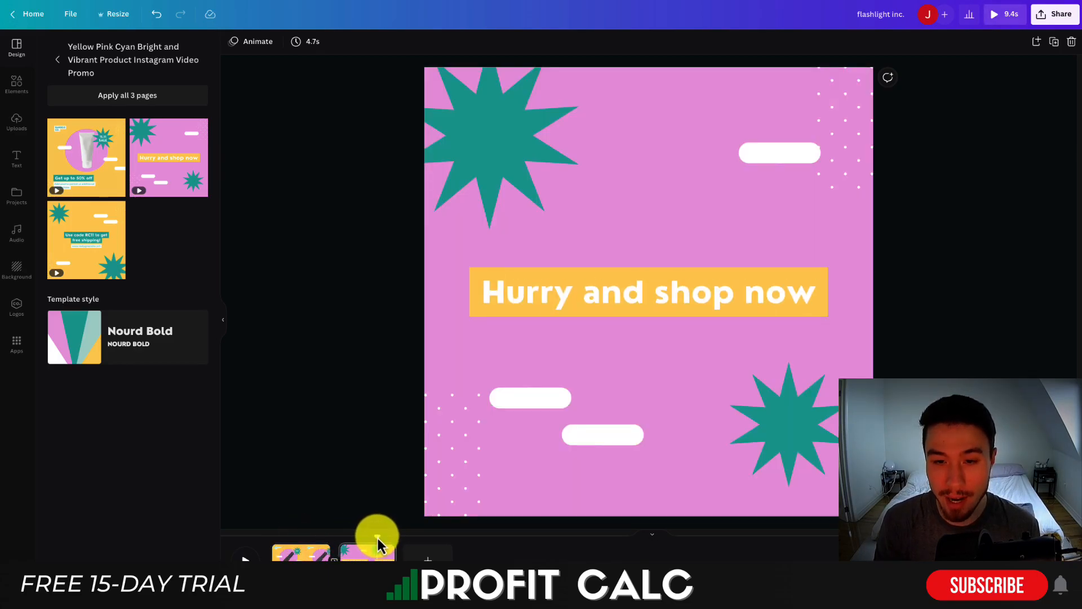
# Replace the second page's "Hurry and shop now" text with "CLICK BELOW TO GET YOURS WHILE SUPPLIES LAST HERE"
pyautogui.click(377, 537)
pyautogui.click(597, 297)
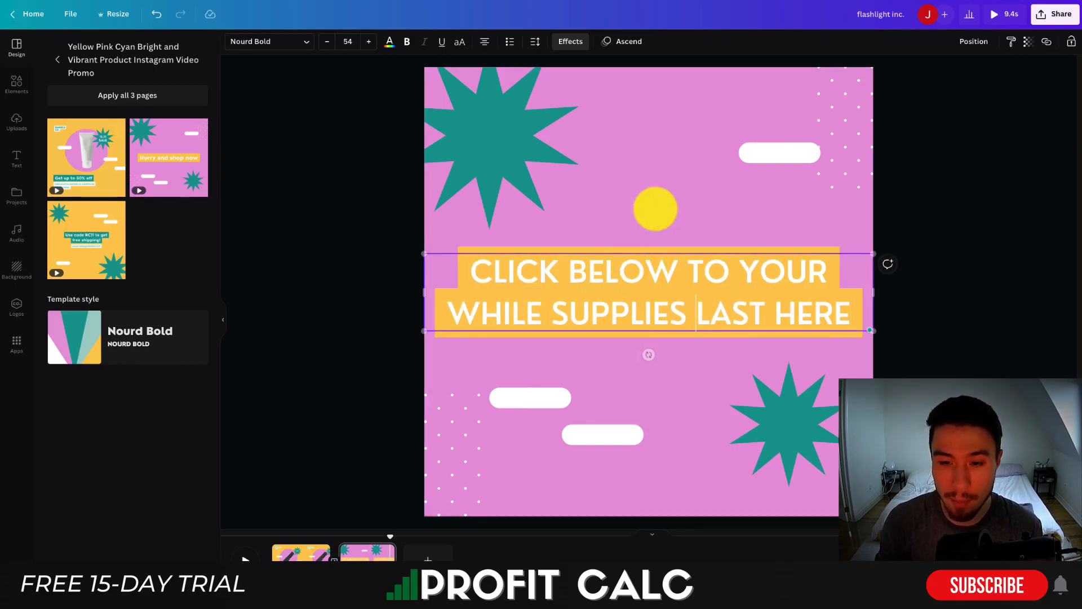
pyautogui.click(696, 251)
pyautogui.click(710, 291)
pyautogui.hotkey('ctrl', 'z')
pyautogui.hotkey('ctrl', 'z')
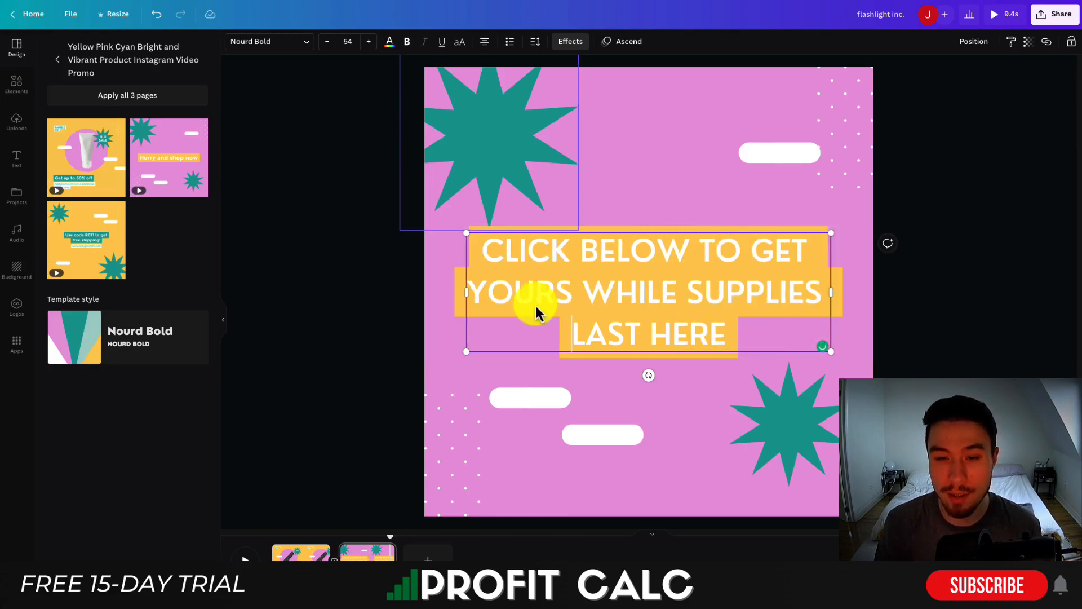
pyautogui.click(410, 364)
pyautogui.press('space')
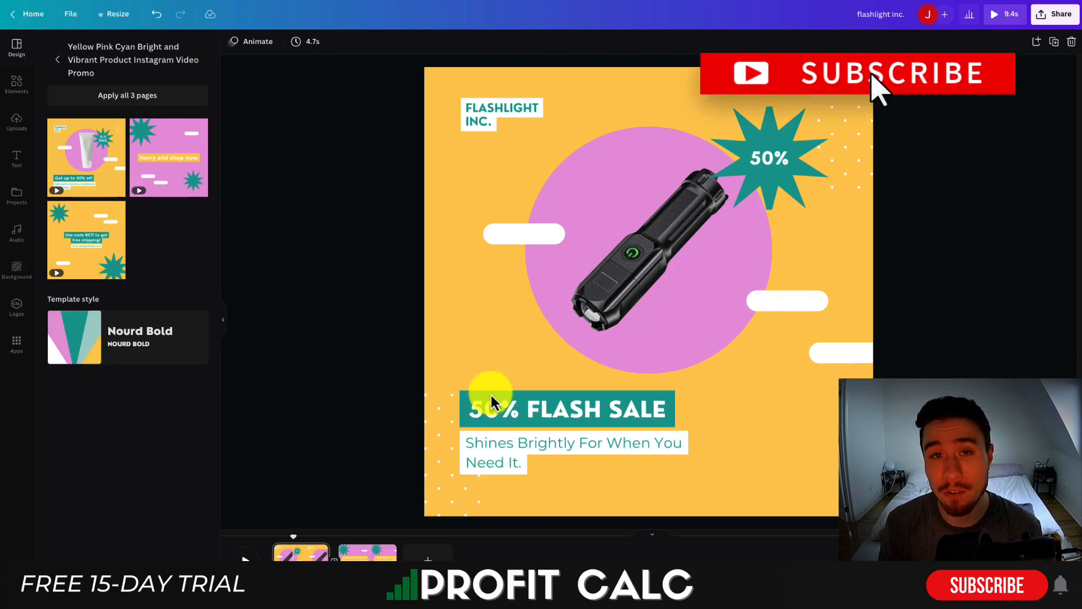
# Change the first page's background to the near-black colour sampled from the flashlight photo
pyautogui.click(439, 329)
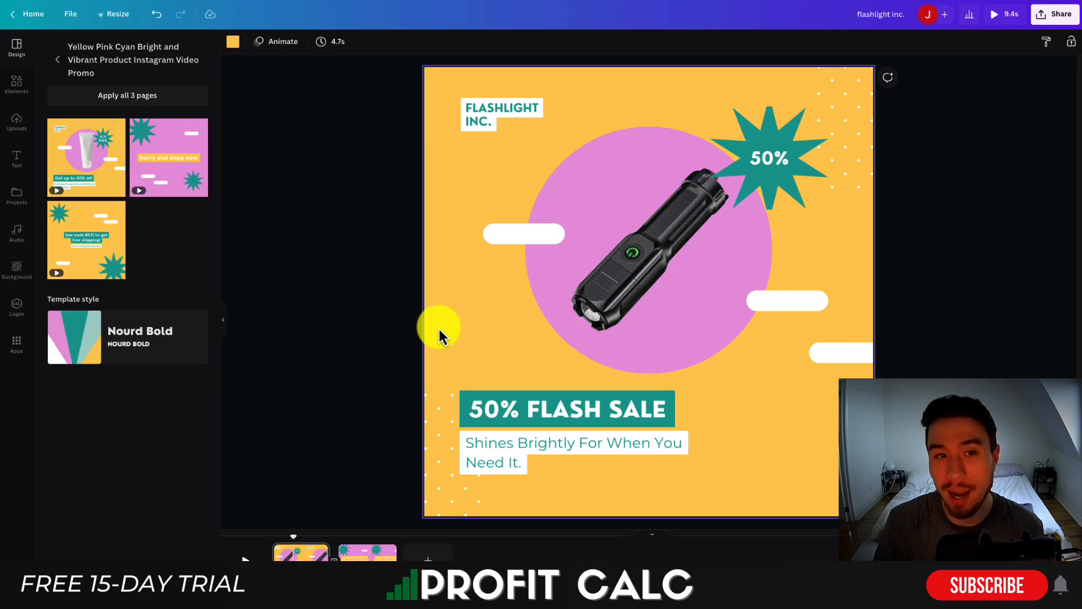
pyautogui.click(232, 41)
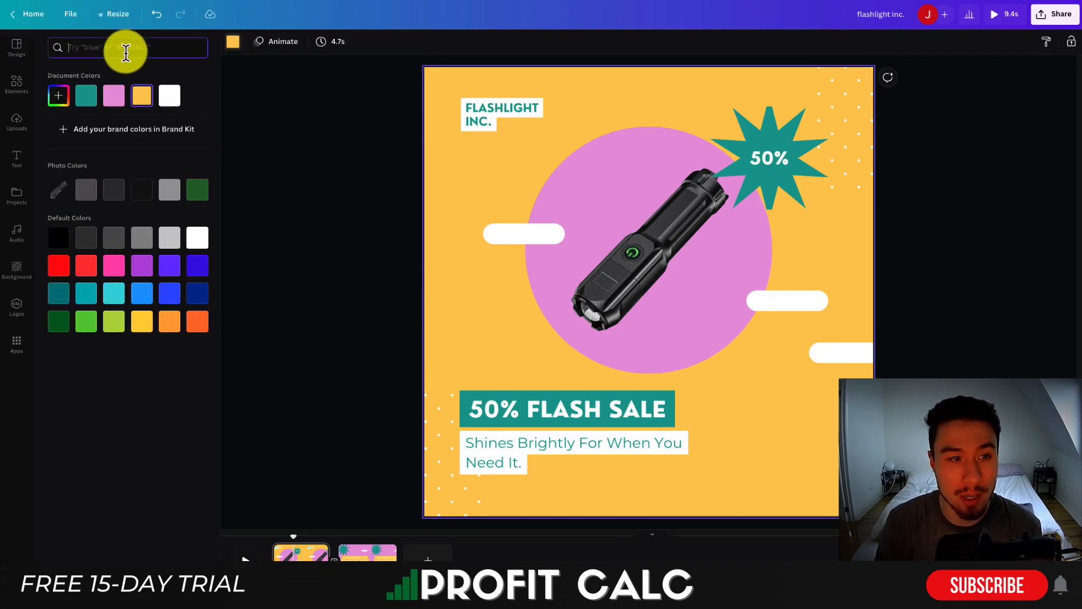
pyautogui.click(141, 189)
pyautogui.click(333, 218)
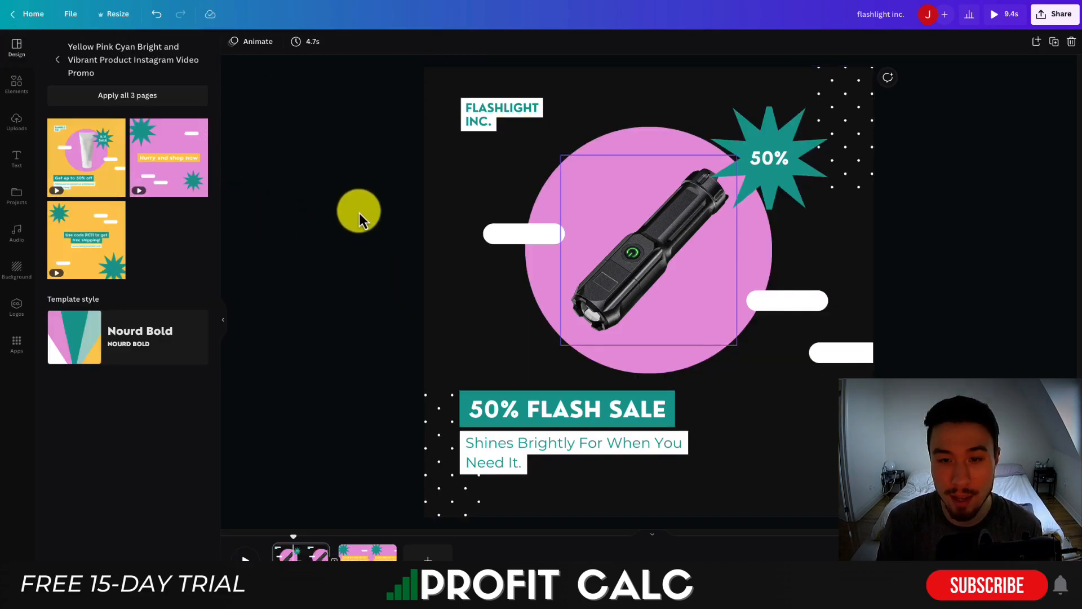
# Recolour the pink circle behind the flashlight with the lighter dark grey from the photo colours
pyautogui.click(630, 145)
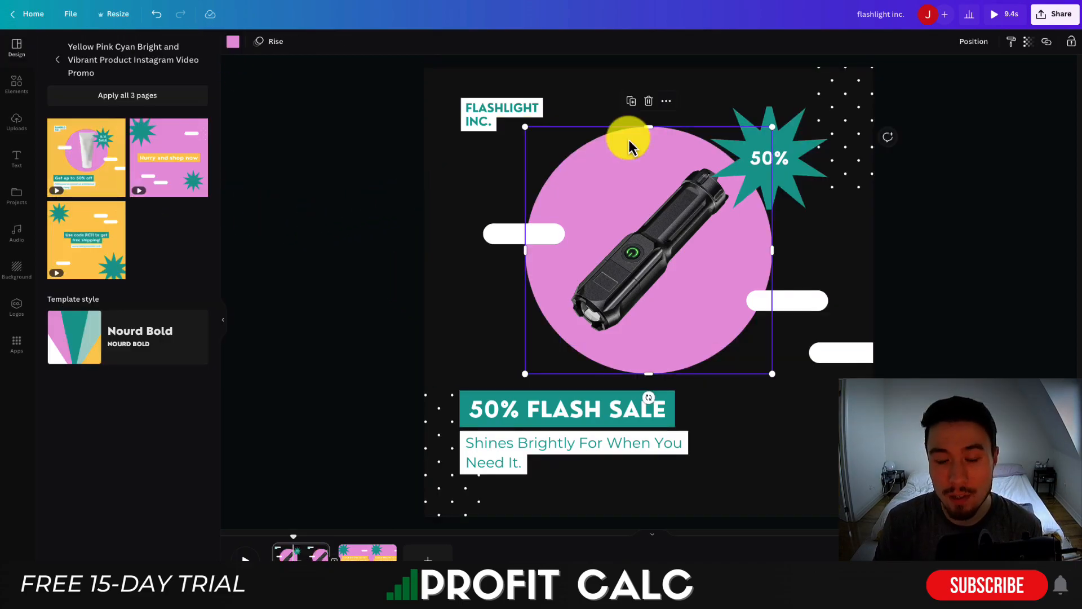
pyautogui.click(232, 41)
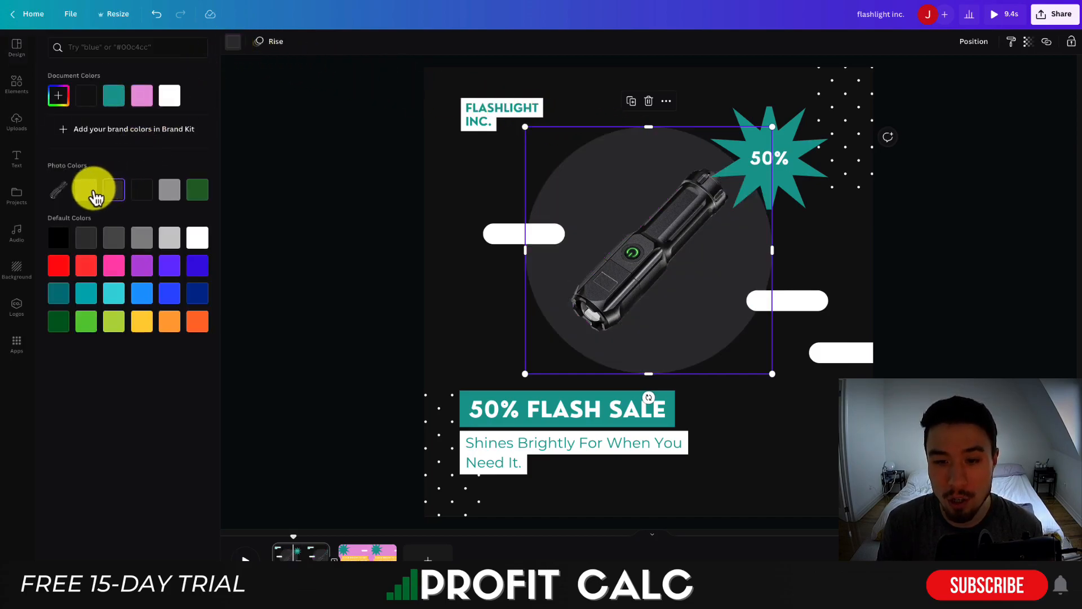
pyautogui.click(87, 190)
pyautogui.click(280, 214)
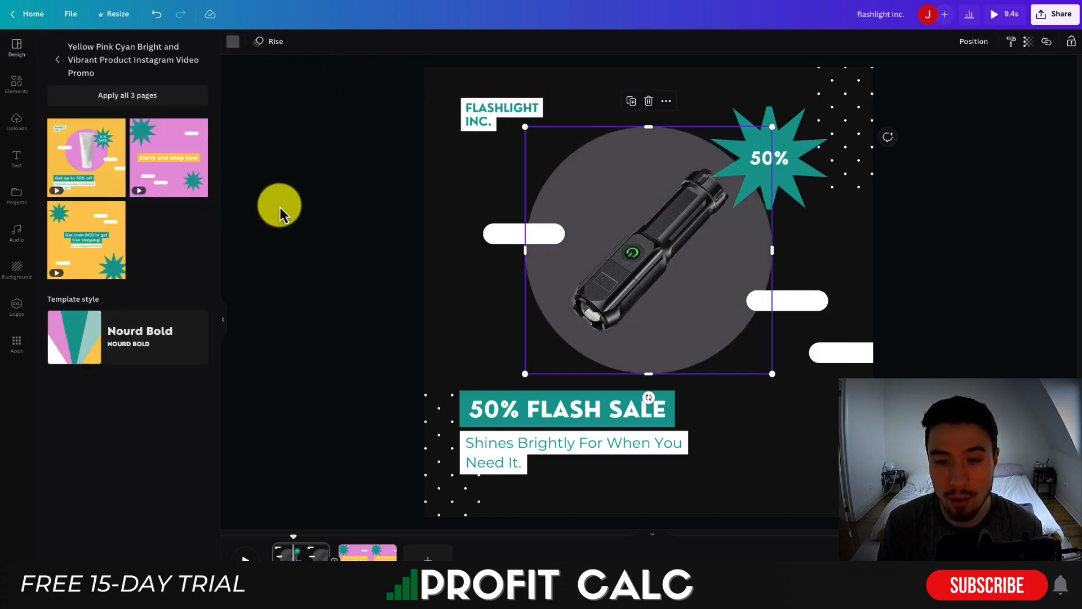
# Recolour the FLASHLIGHT INC. label text in a bright green found by searching the colours for "GREEN"
pyautogui.click(495, 109)
pyautogui.click(198, 191)
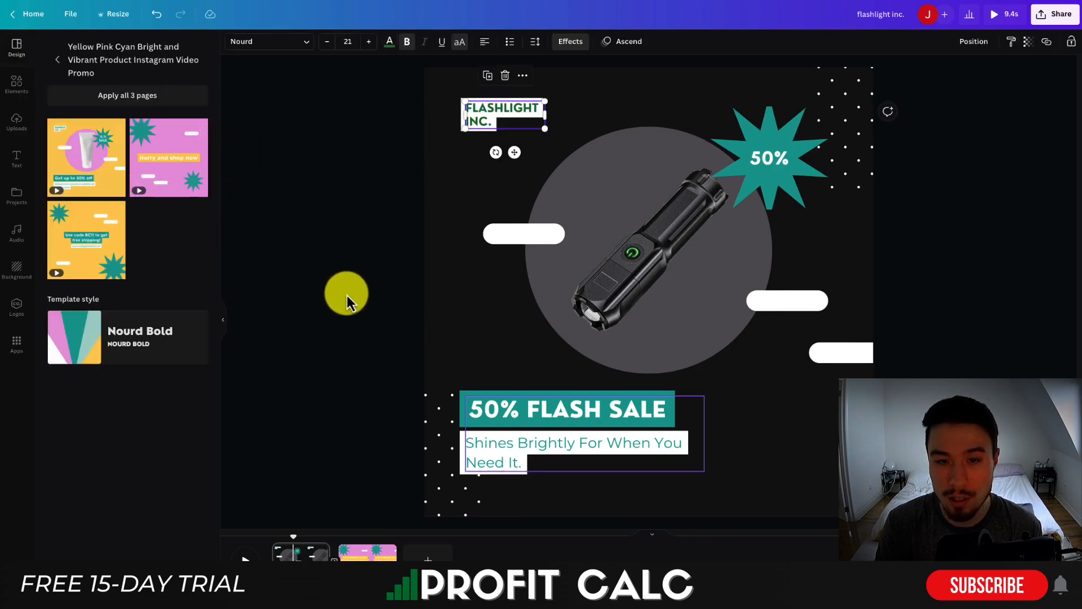
pyautogui.click(389, 42)
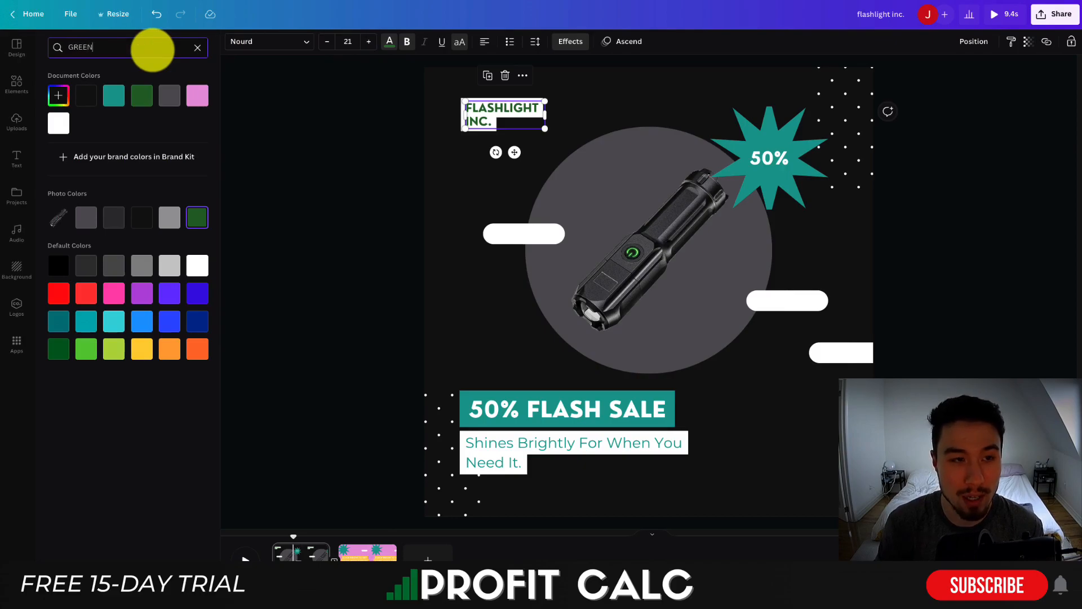
pyautogui.press('Return')
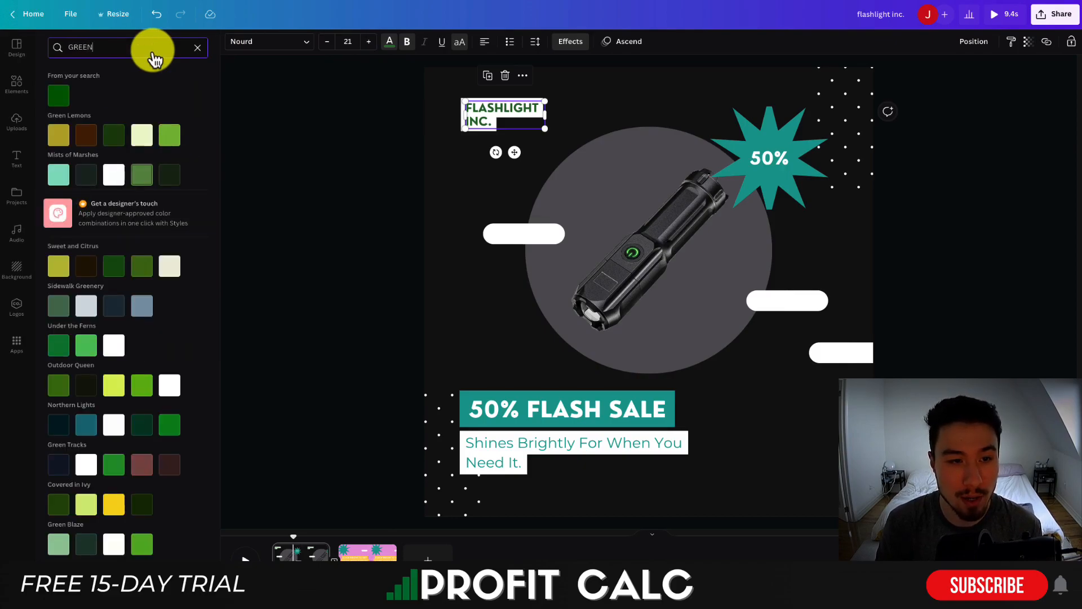
pyautogui.click(275, 333)
# Recolour the 50% starburst with the bright green used in the FLASHLIGHT INC. label
pyautogui.click(768, 136)
pyautogui.click(233, 45)
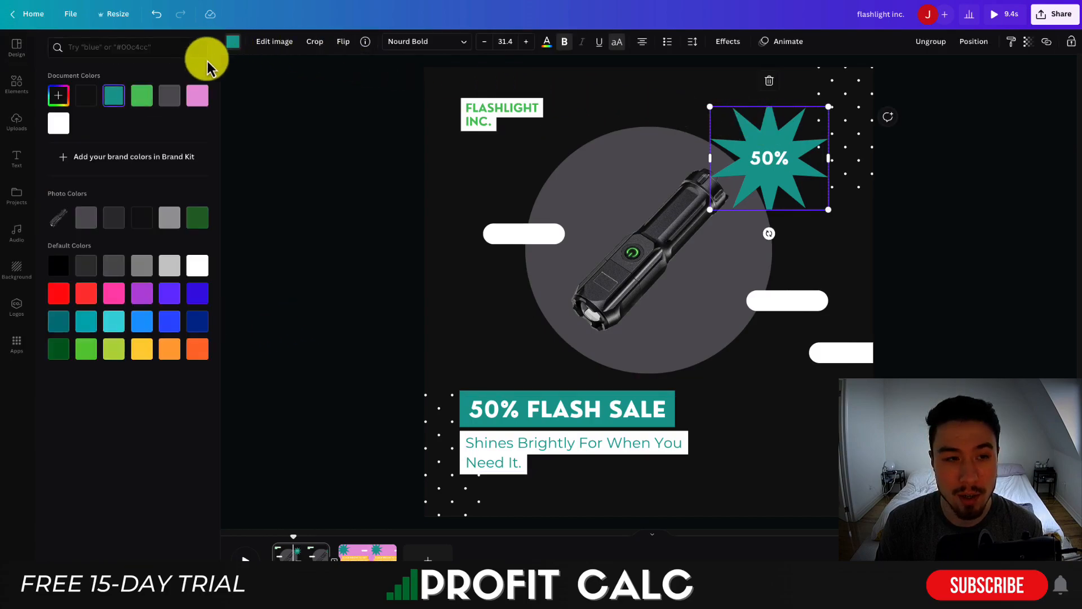
pyautogui.click(145, 101)
pyautogui.click(307, 152)
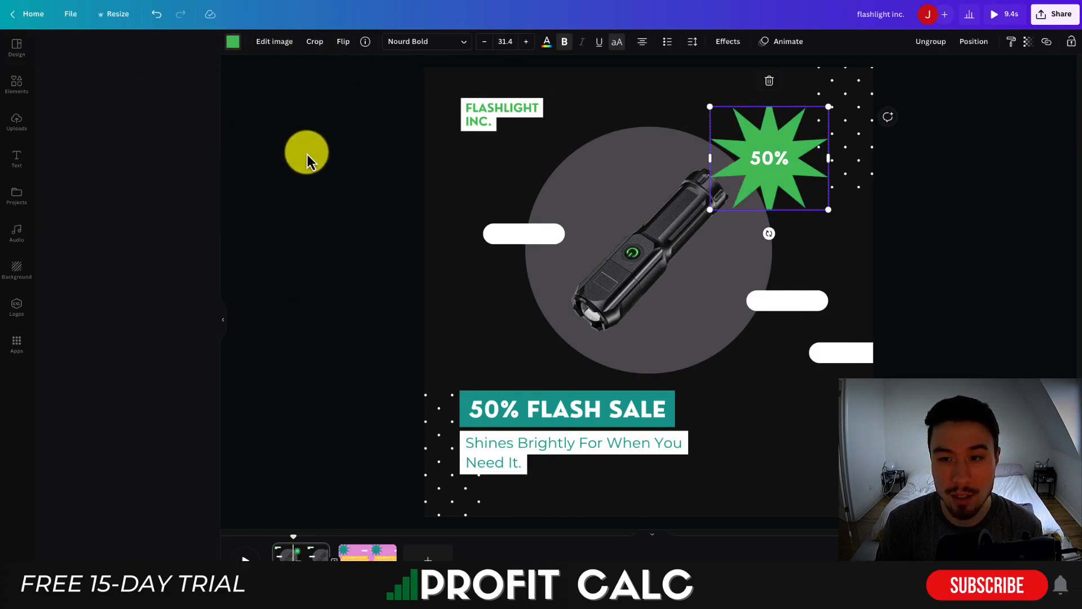
# Set the Background effect colour of the 50% FLASH SALE headline to the same bright green
pyautogui.click(493, 393)
pyautogui.click(456, 350)
pyautogui.click(461, 392)
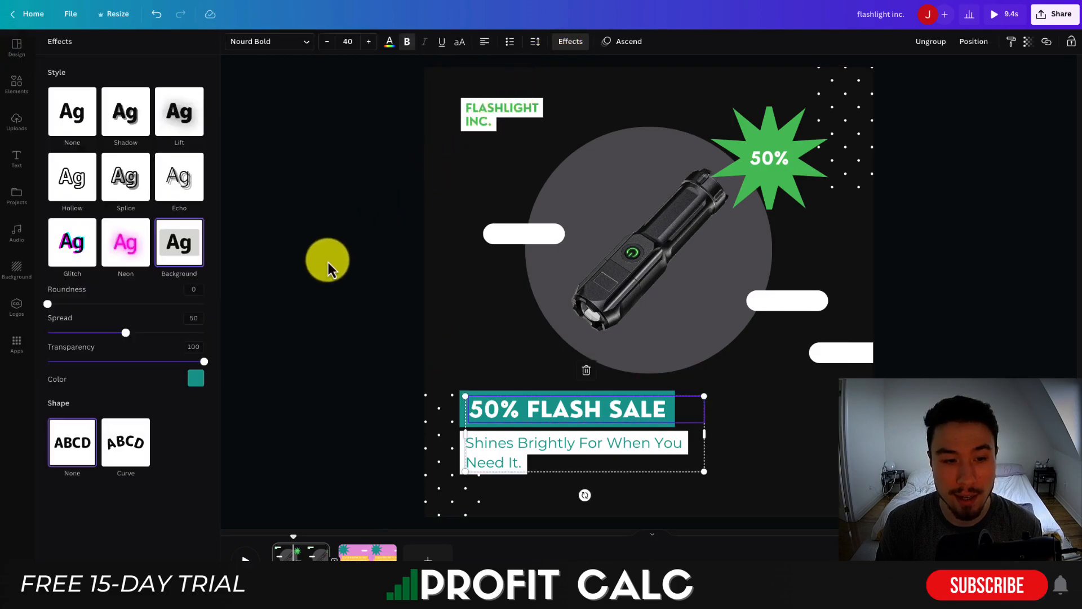
pyautogui.click(195, 378)
pyautogui.click(134, 422)
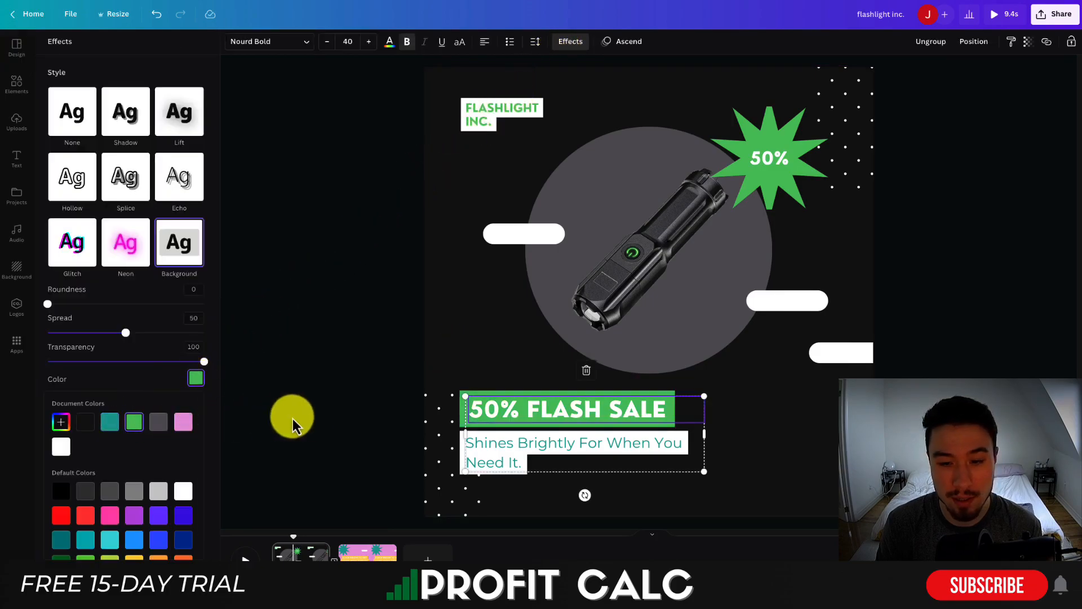
pyautogui.click(324, 418)
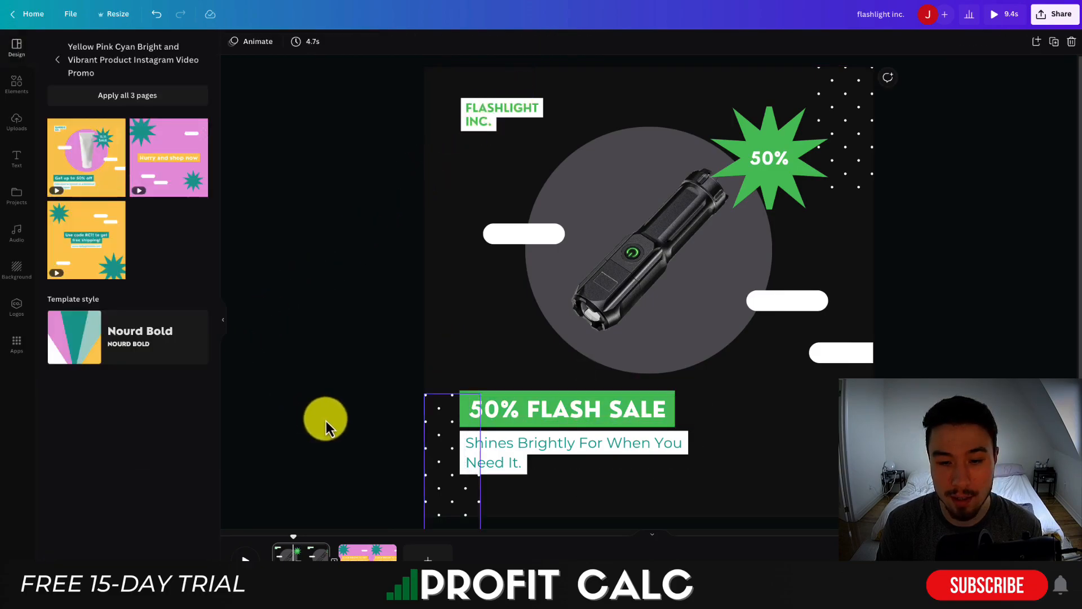
# Make the "Shines Brightly For When You Need It." text black, and enlarge and reposition its group with the headline across the page's lower part
pyautogui.click(586, 439)
pyautogui.click(362, 265)
pyautogui.moveTo(522, 418); pyautogui.dragTo(589, 423)
pyautogui.click(786, 481)
pyautogui.moveTo(704, 471); pyautogui.dragTo(826, 546)
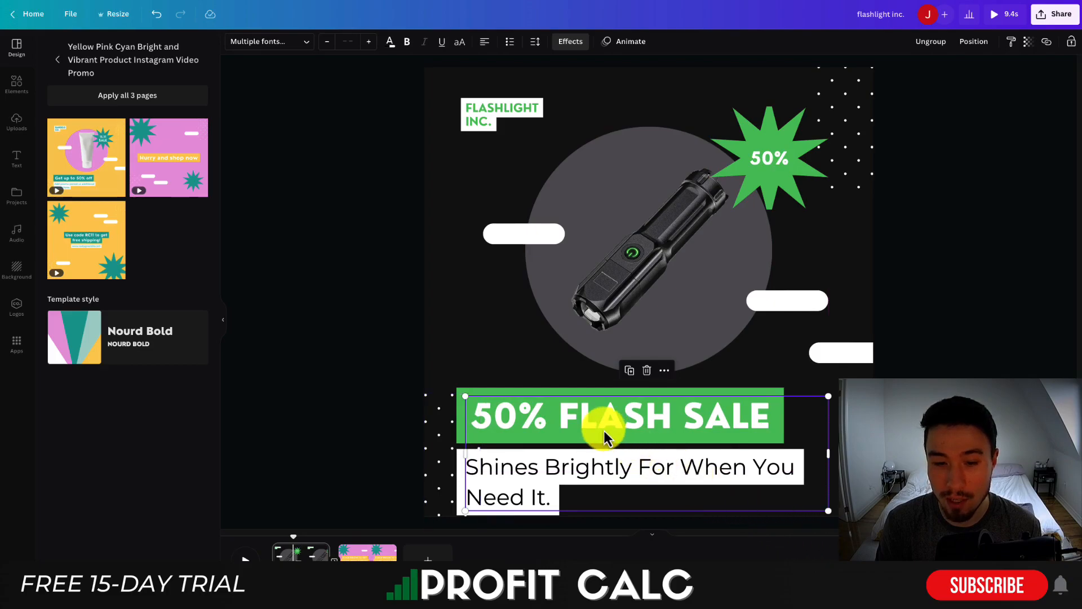
pyautogui.moveTo(599, 423); pyautogui.dragTo(588, 415)
pyautogui.click(382, 400)
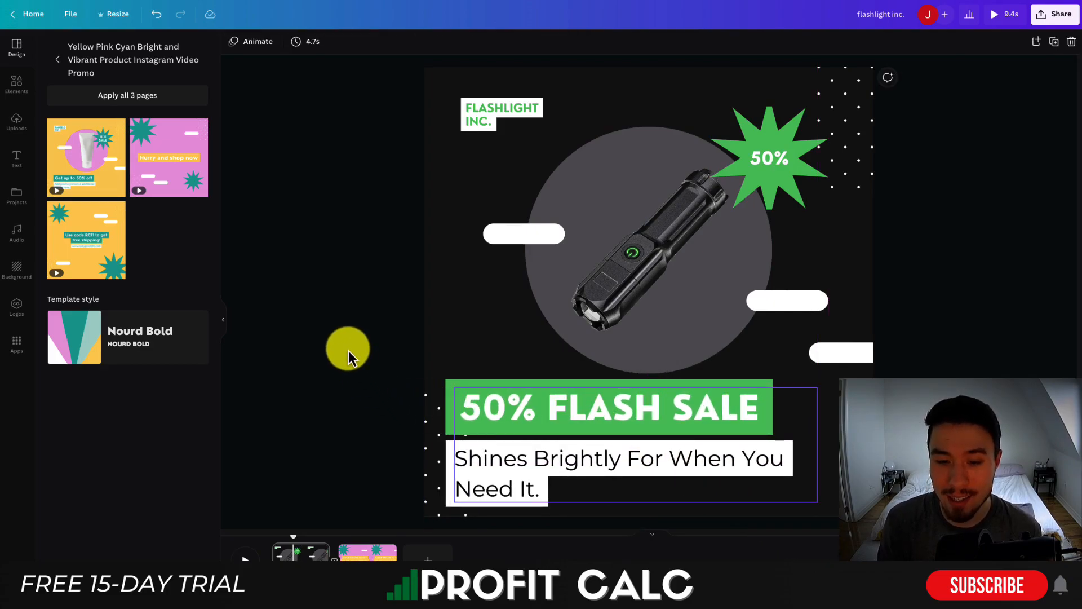
# Enlarge the flashlight, circle, starburst, label and decorations together and shift them up, and lower the FLASHLIGHT INC. label slightly
pyautogui.click(657, 278)
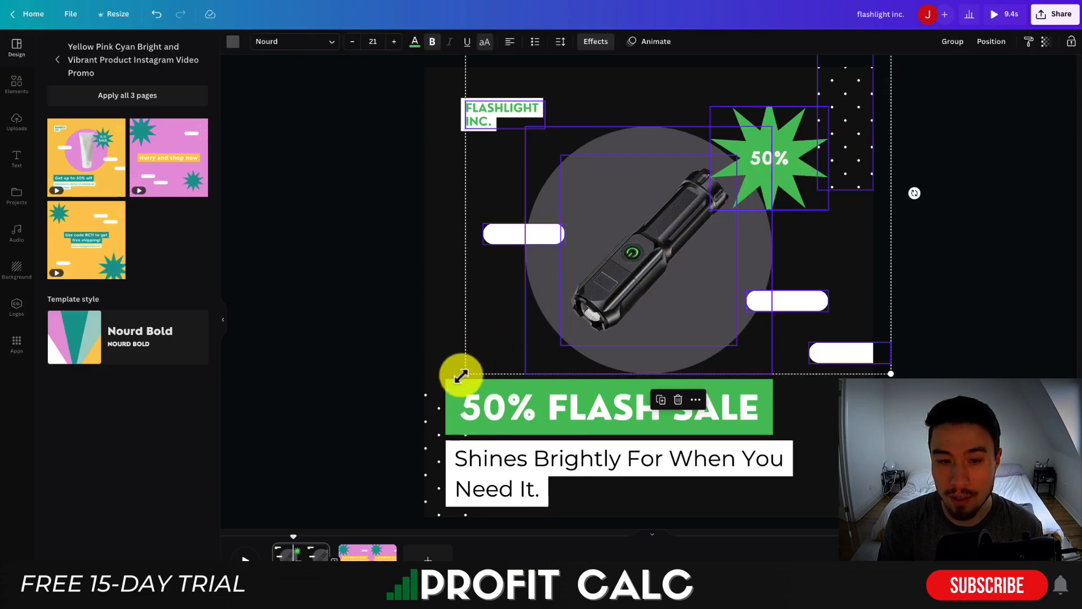
pyautogui.moveTo(461, 376); pyautogui.dragTo(442, 388)
pyautogui.moveTo(537, 292); pyautogui.dragTo(544, 258)
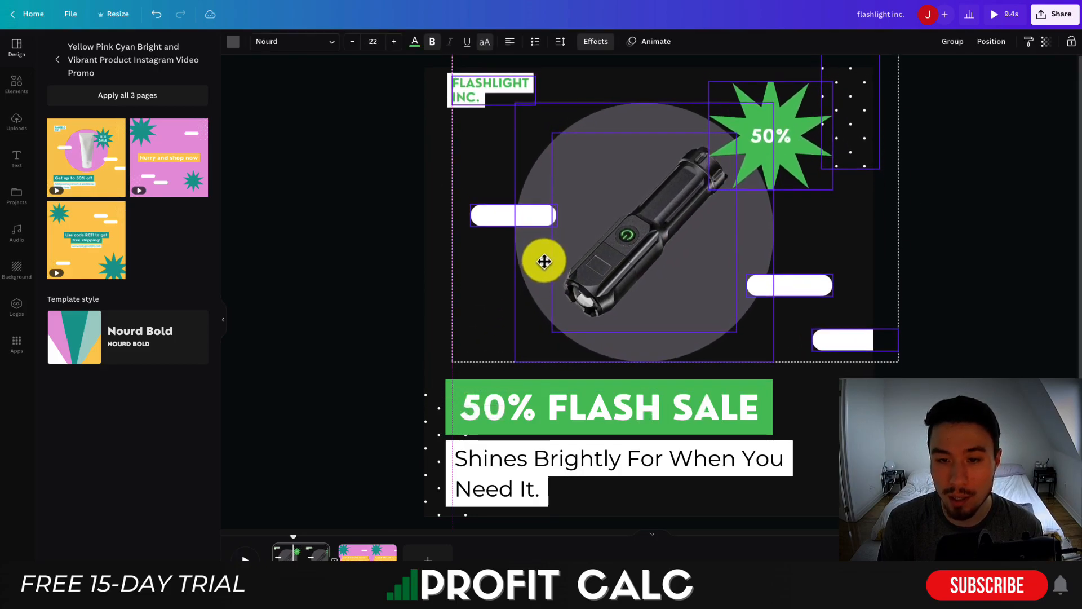
pyautogui.click(338, 253)
pyautogui.moveTo(459, 89); pyautogui.dragTo(459, 101)
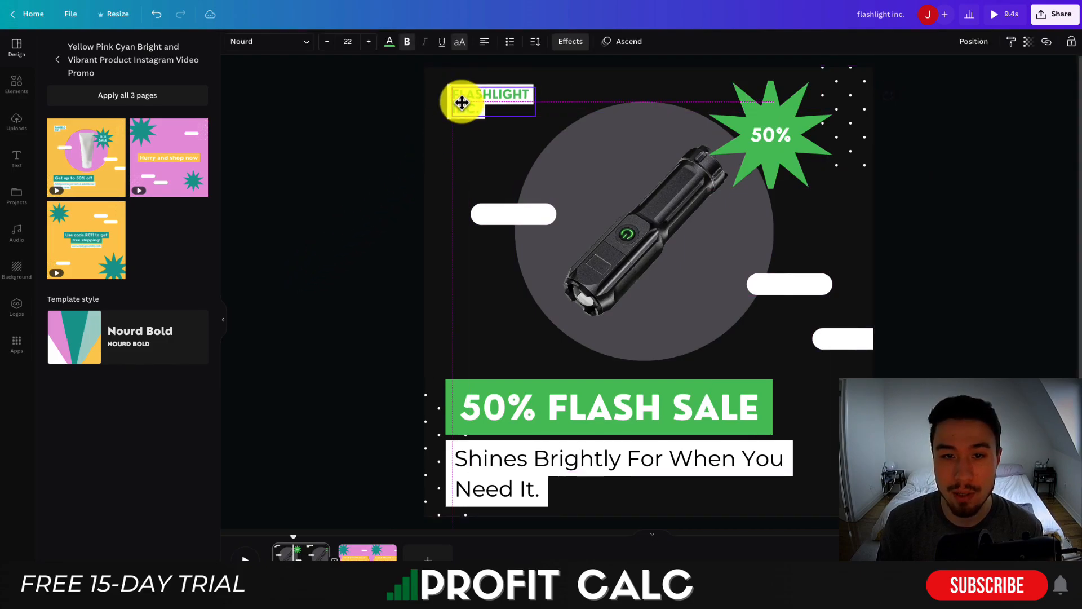
pyautogui.click(345, 176)
# Shift the dot pattern beside the starburst outward, nudge the 50% starburst down, and preview the video
pyautogui.moveTo(887, 130); pyautogui.dragTo(894, 137)
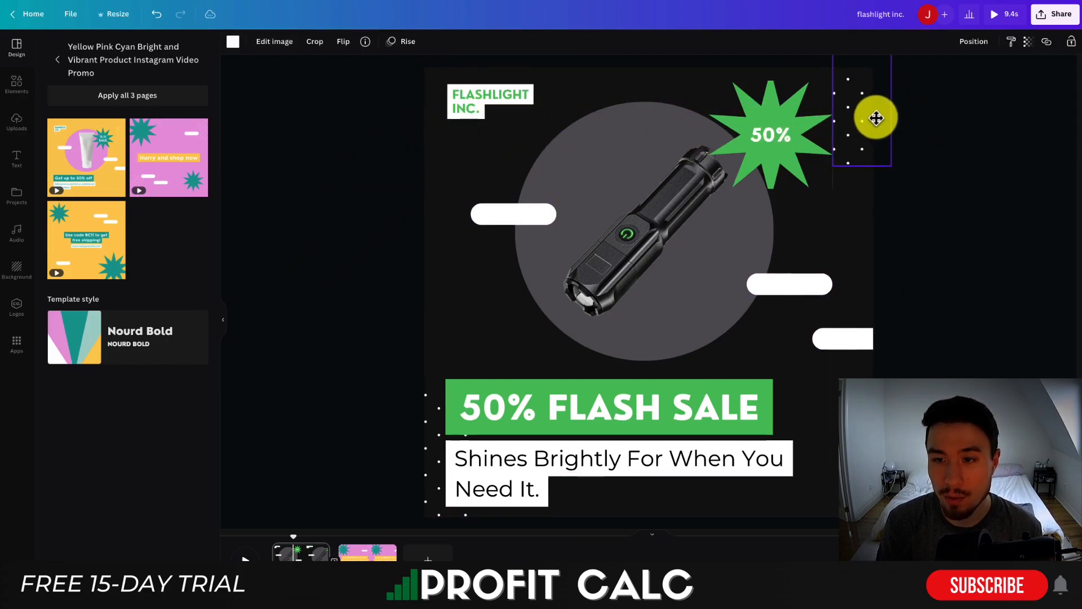
pyautogui.moveTo(773, 175); pyautogui.dragTo(773, 185)
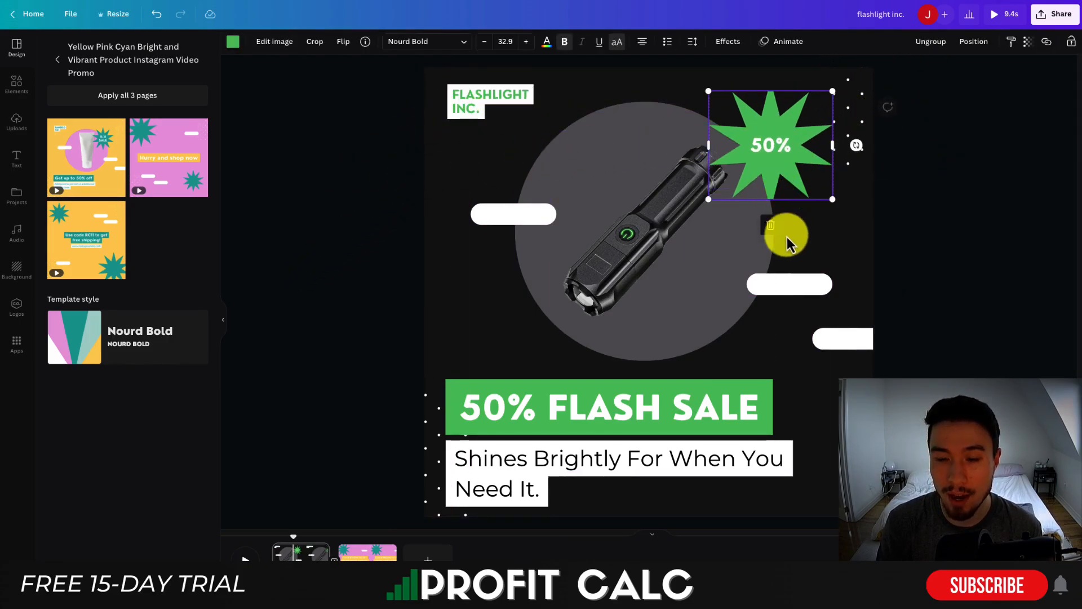
pyautogui.click(832, 433)
pyautogui.click(245, 558)
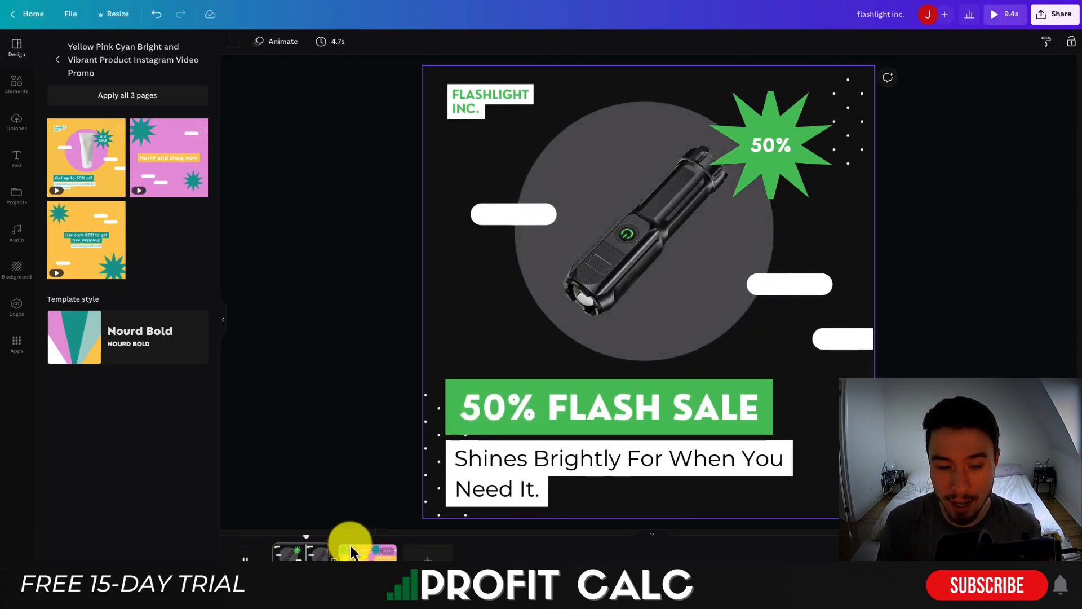
# Change the background of the "CLICK BELOW TO GET YOURS WHILE SUPPLIES LAST HERE" page from pink to near-black
pyautogui.click(350, 548)
pyautogui.click(614, 153)
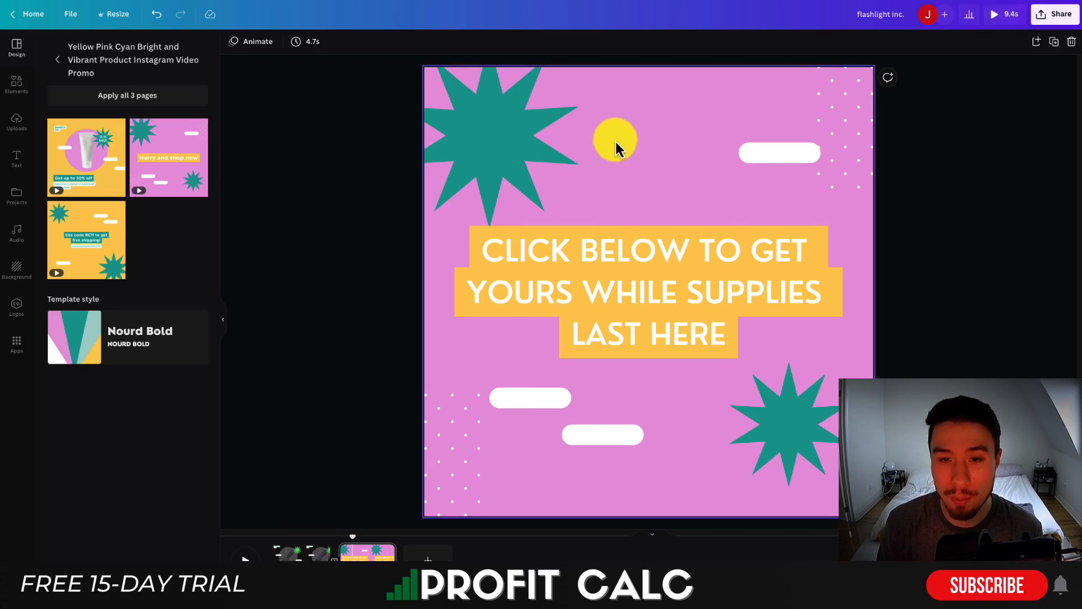
pyautogui.click(233, 41)
# Recolour both teal starbursts on the closing page with the dark grey taken from the photo colours
pyautogui.click(530, 129)
pyautogui.click(233, 41)
pyautogui.click(113, 218)
pyautogui.click(821, 430)
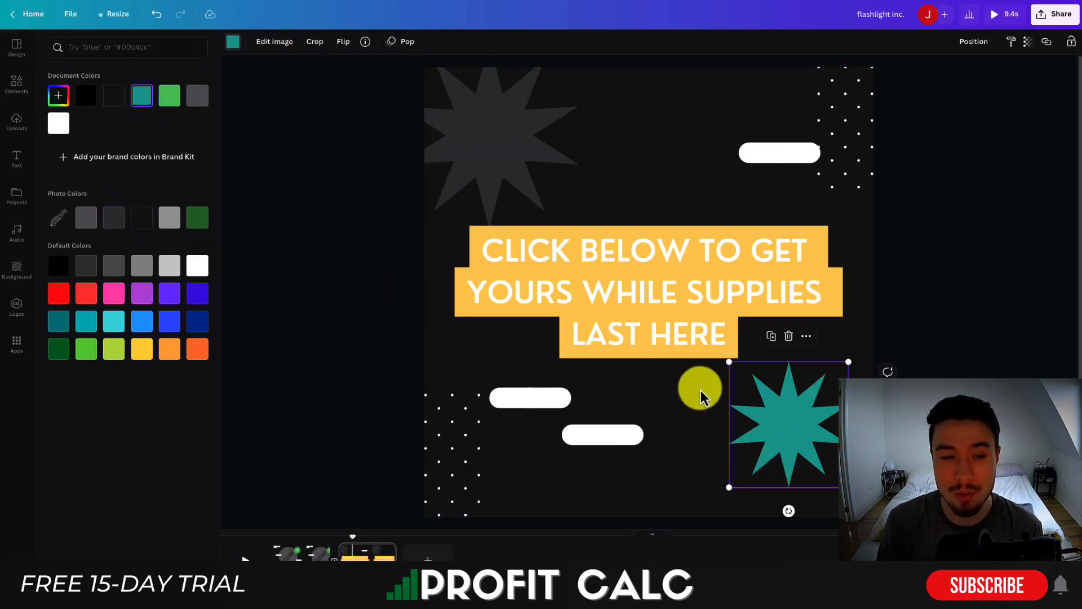
pyautogui.click(114, 217)
# Set the Background effect colour of the "CLICK BELOW TO GET YOURS WHILE SUPPLIES LAST HERE" text to the document's bright green
pyautogui.click(628, 273)
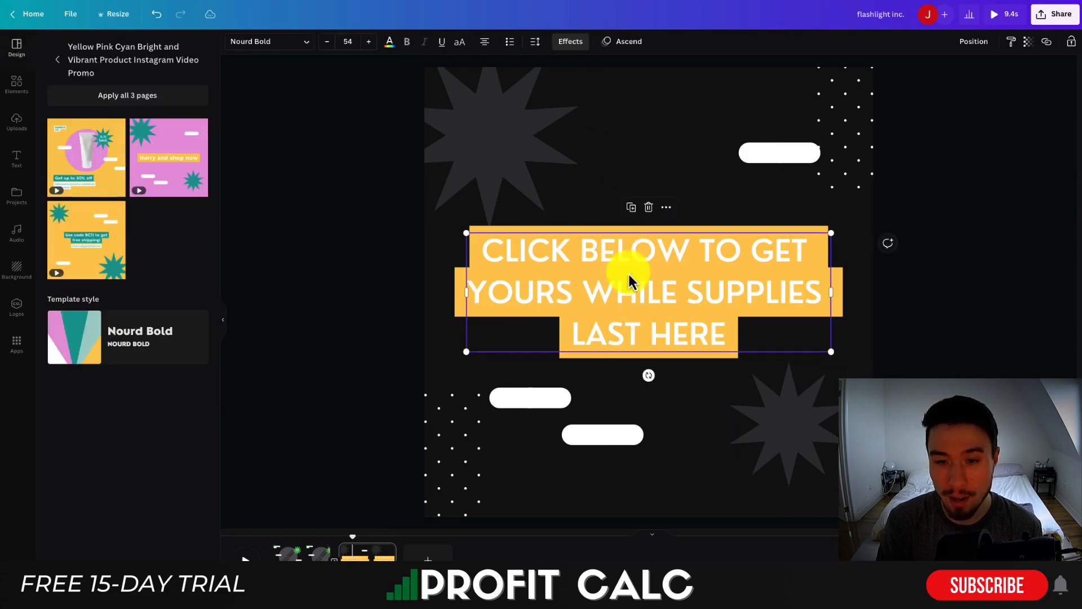
pyautogui.click(569, 41)
pyautogui.click(196, 378)
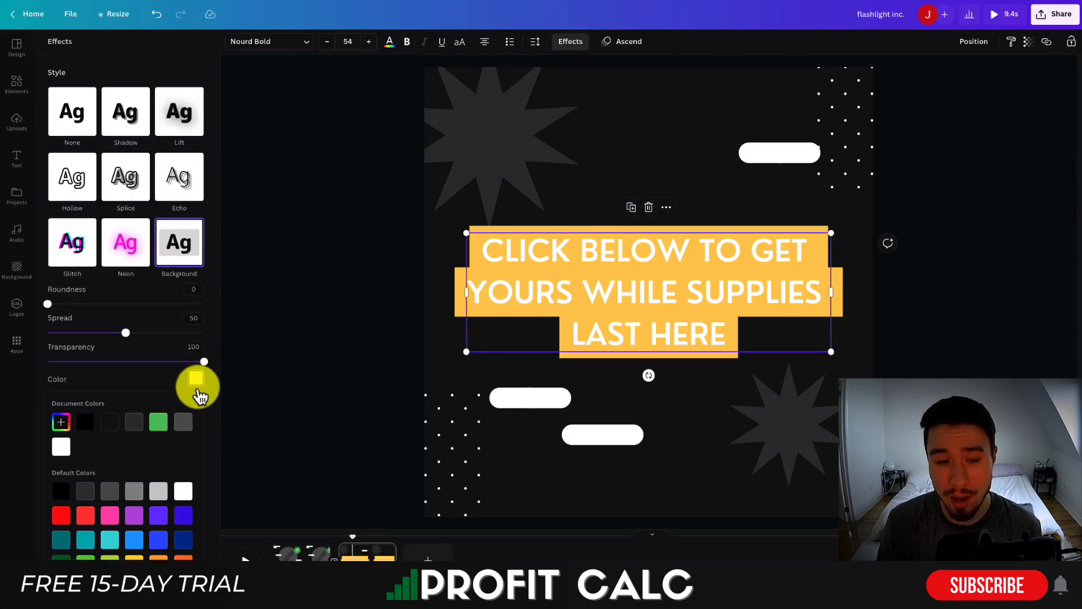
pyautogui.click(157, 423)
pyautogui.click(312, 397)
# Search the elements library for "arrow" and limit the results to graphics
pyautogui.click(16, 84)
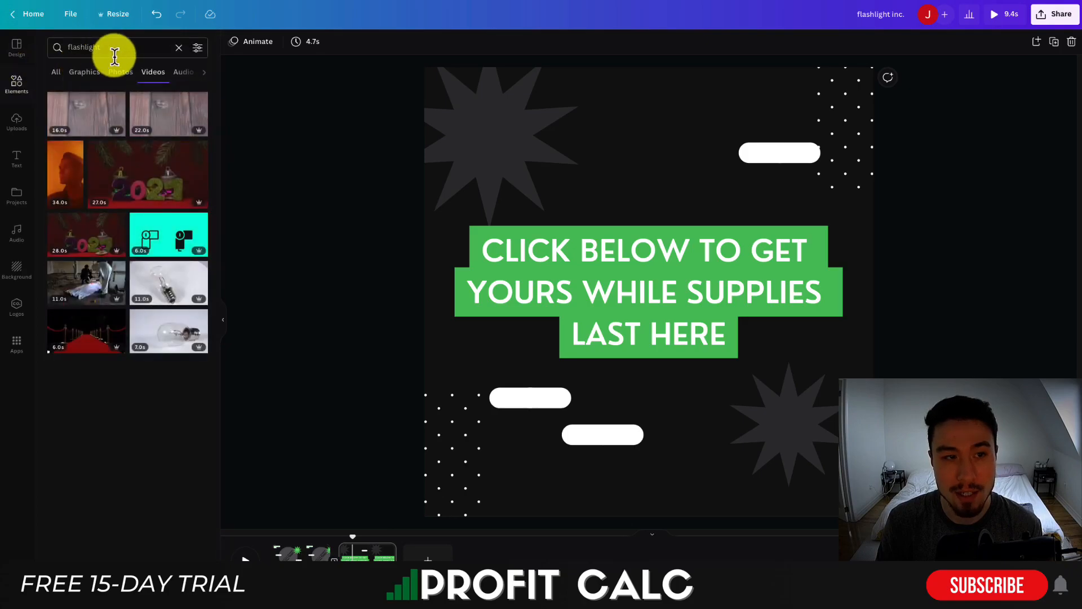
pyautogui.click(112, 50)
pyautogui.write('arrow')
pyautogui.press('Return')
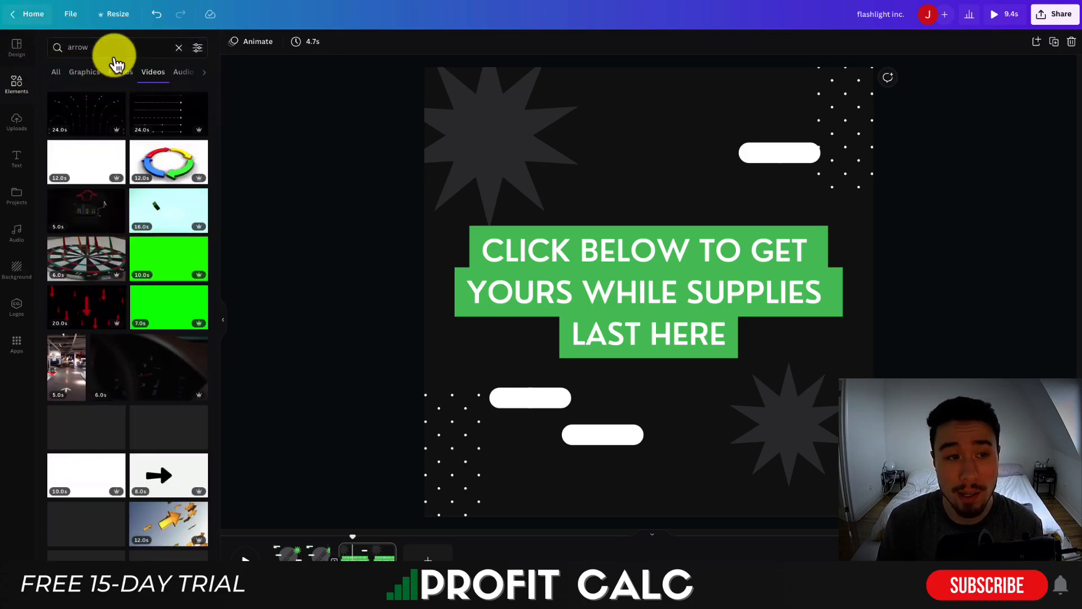
pyautogui.click(64, 74)
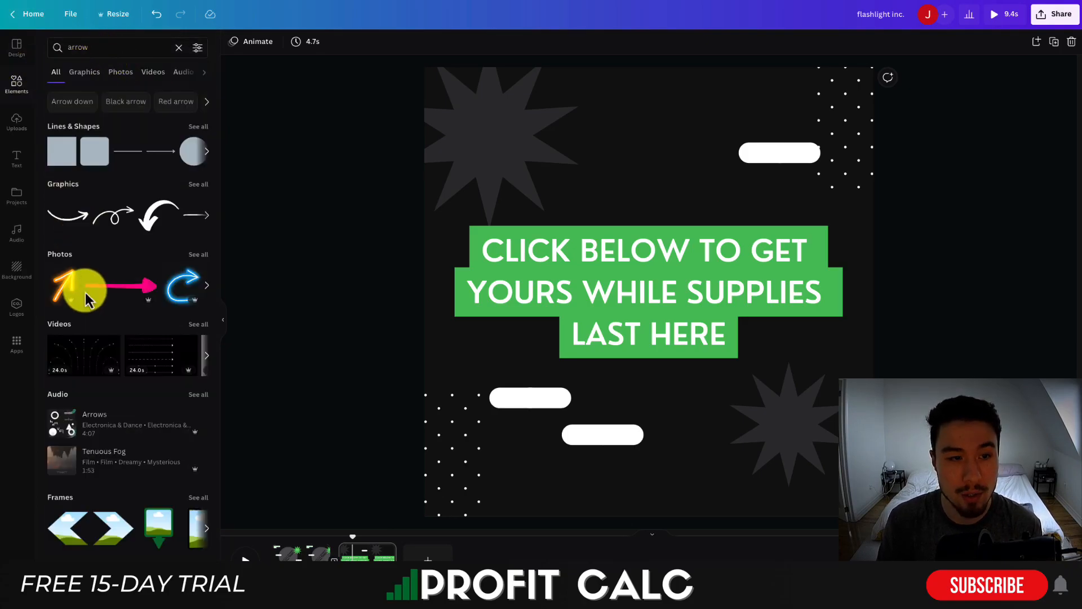
pyautogui.click(84, 72)
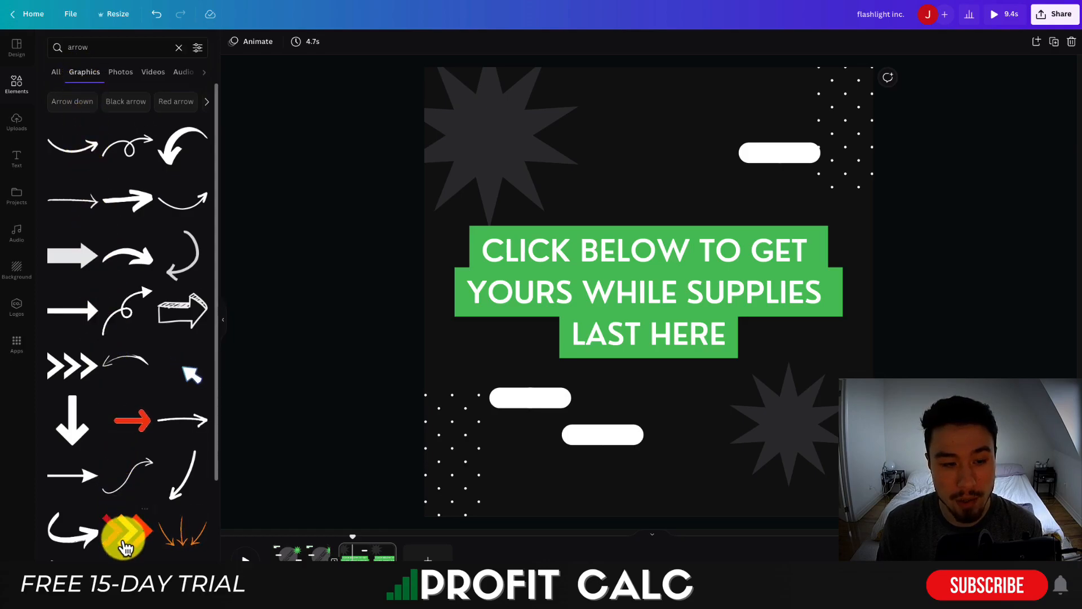
# Add the graphic of three orange downward arrows, shrink it and centre it below the closing page's text
pyautogui.moveTo(164, 539); pyautogui.dragTo(632, 389)
pyautogui.moveTo(805, 265); pyautogui.dragTo(717, 321)
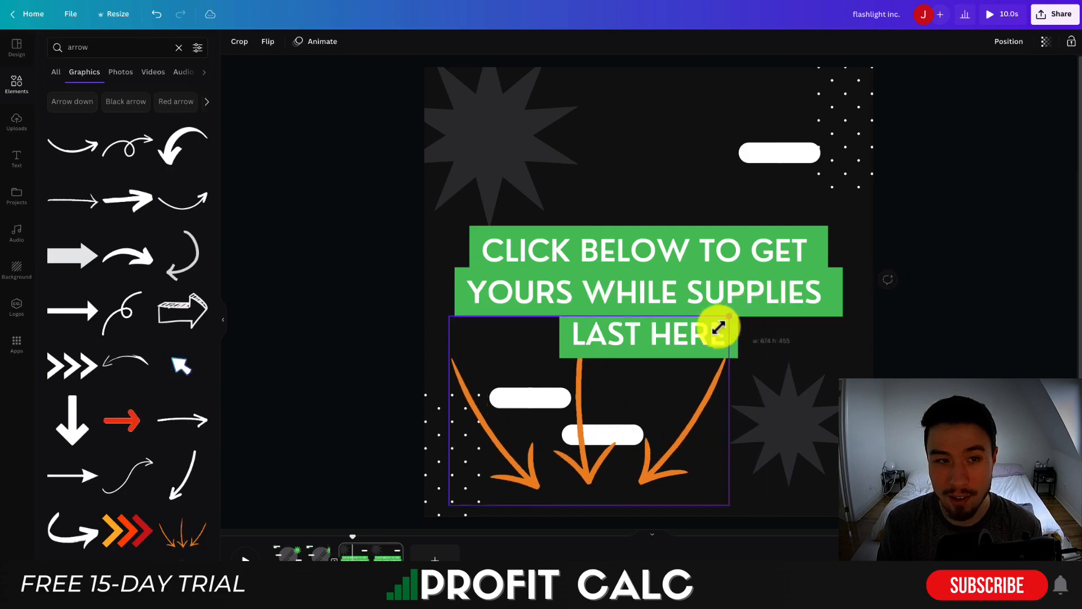
pyautogui.moveTo(647, 418); pyautogui.dragTo(703, 430)
pyautogui.moveTo(758, 357); pyautogui.dragTo(718, 378)
pyautogui.moveTo(679, 425); pyautogui.dragTo(698, 426)
pyautogui.click(340, 471)
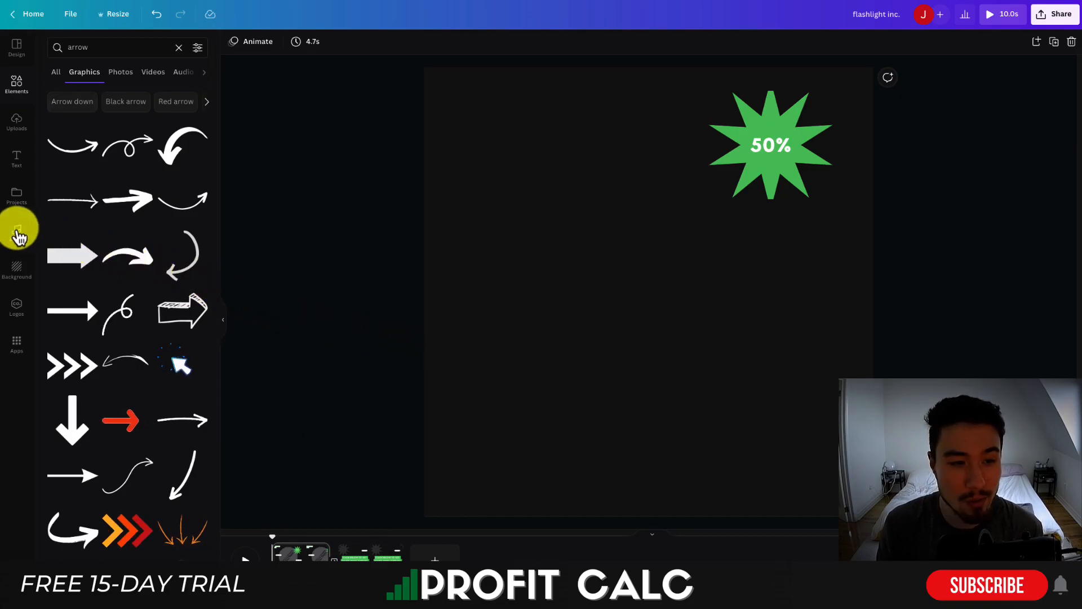
# Look through the available audio tracks and play the video from the first page
pyautogui.click(16, 230)
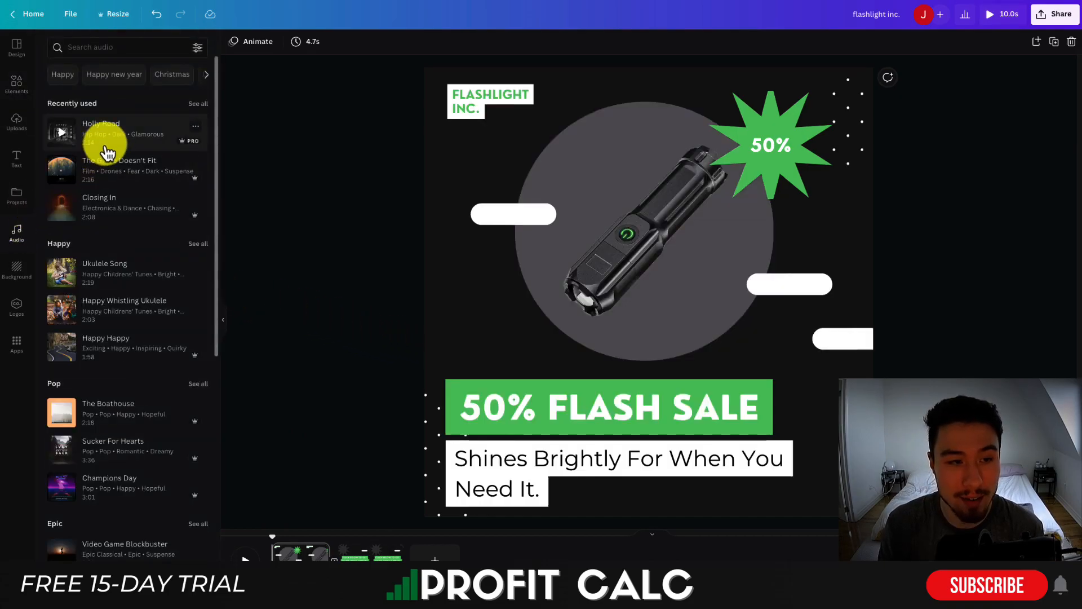
pyautogui.moveTo(107, 145); pyautogui.dragTo(127, 192)
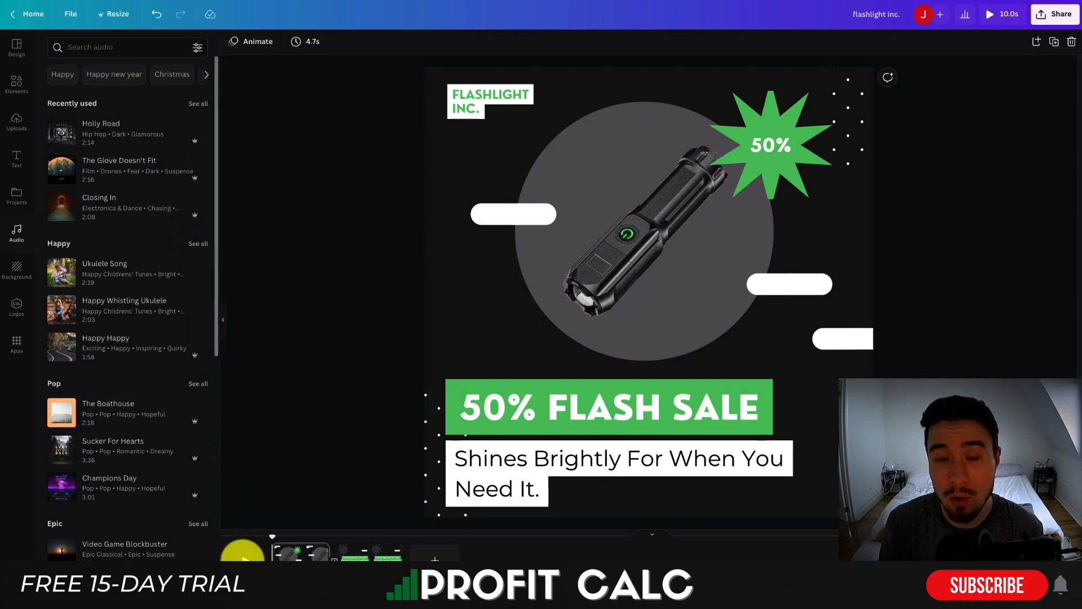
pyautogui.click(243, 557)
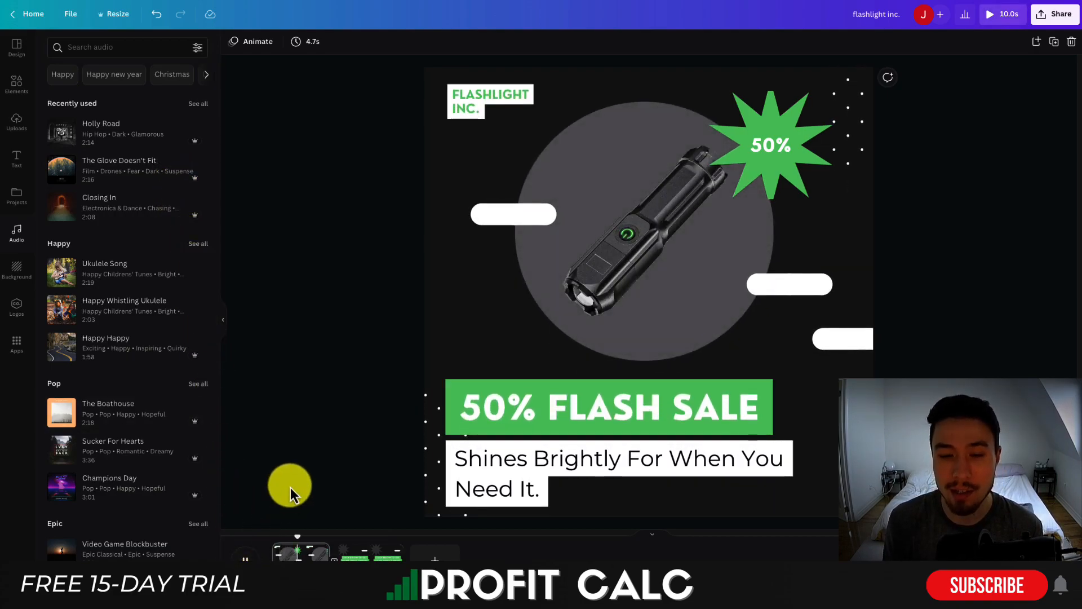
# Shorten the first page's duration to 2.5 seconds and preview the video up to the closing page
pyautogui.moveTo(324, 556); pyautogui.dragTo(304, 553)
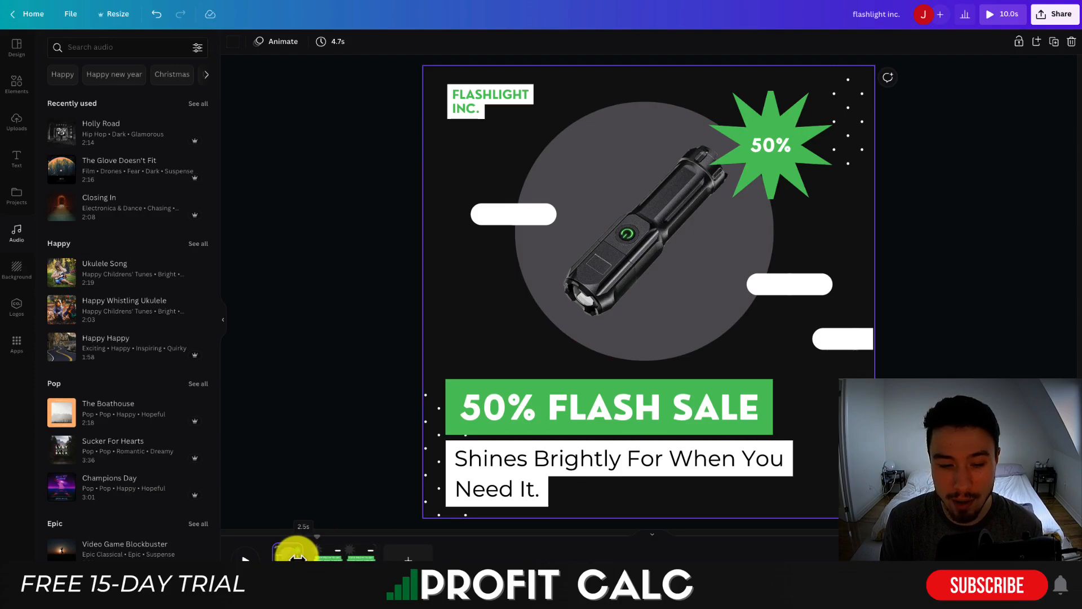
pyautogui.moveTo(297, 554); pyautogui.dragTo(296, 553)
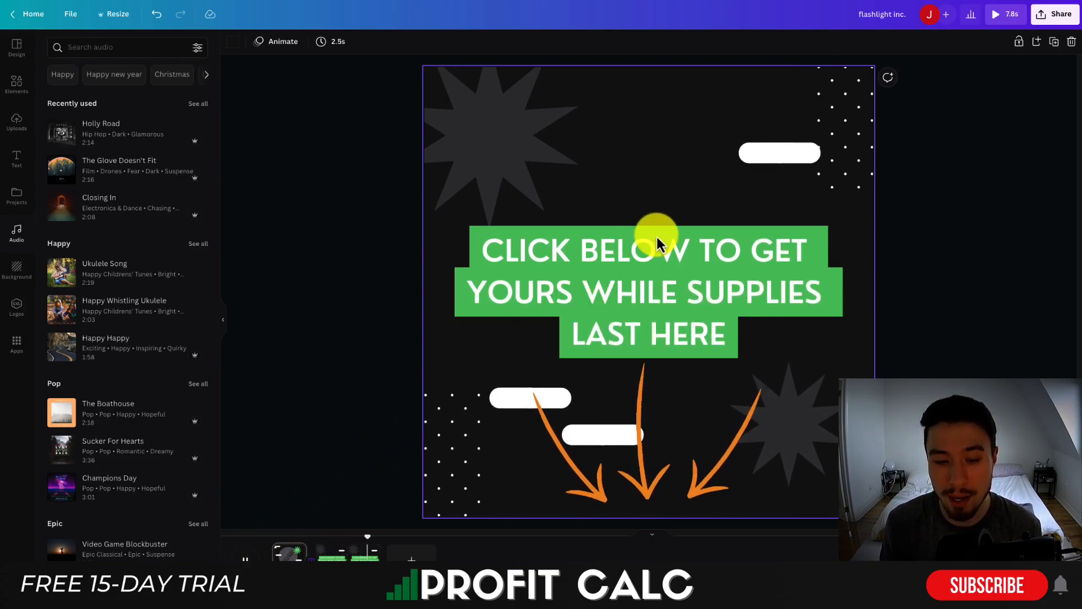
pyautogui.press('space')
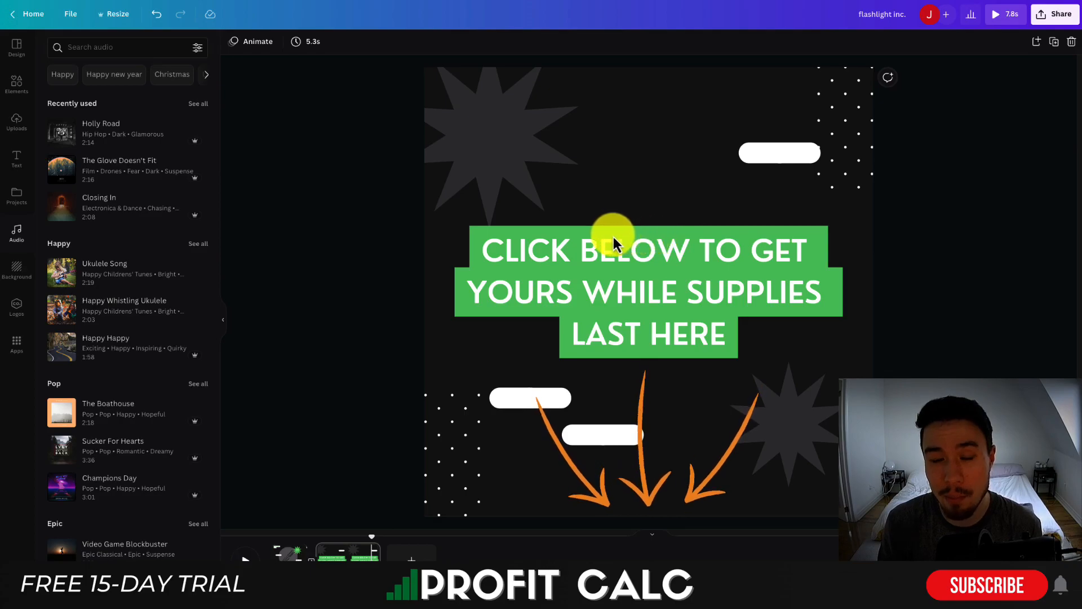